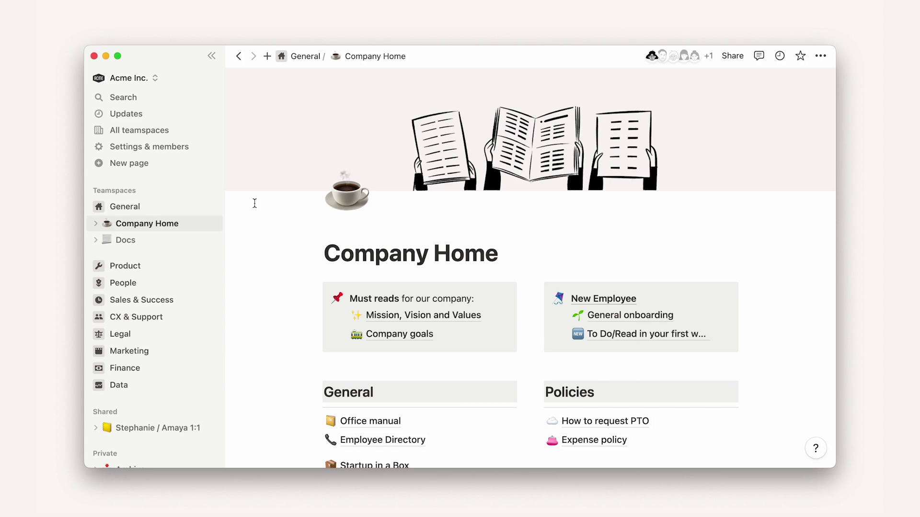
# Create a new page placed in the General teamspace.
pyautogui.click(179, 165)
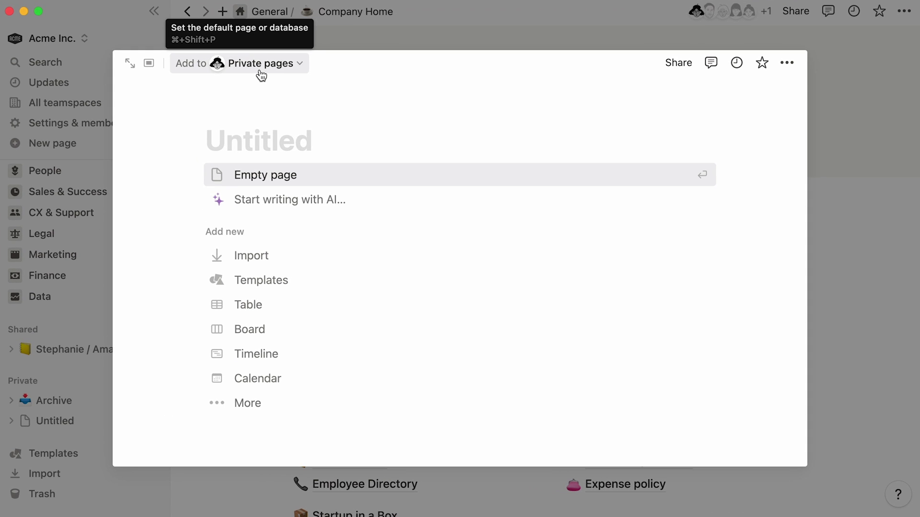
pyautogui.click(262, 74)
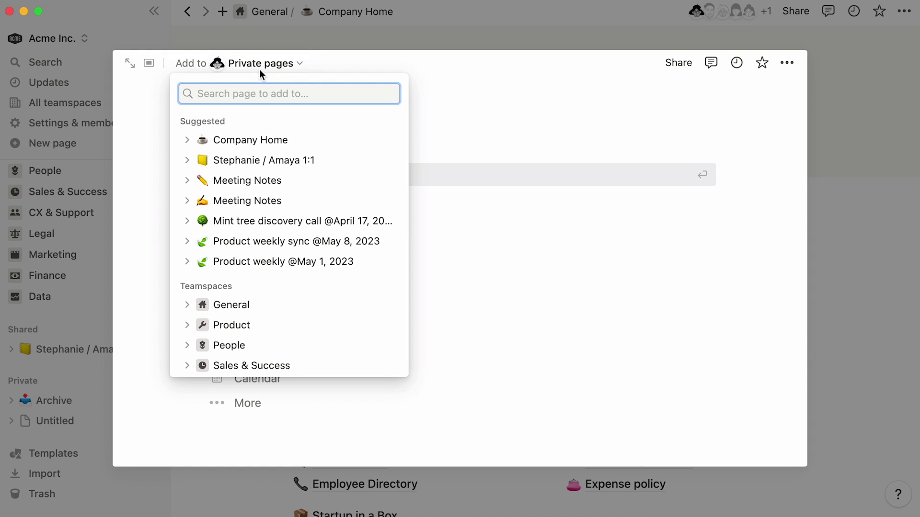
pyautogui.click(281, 307)
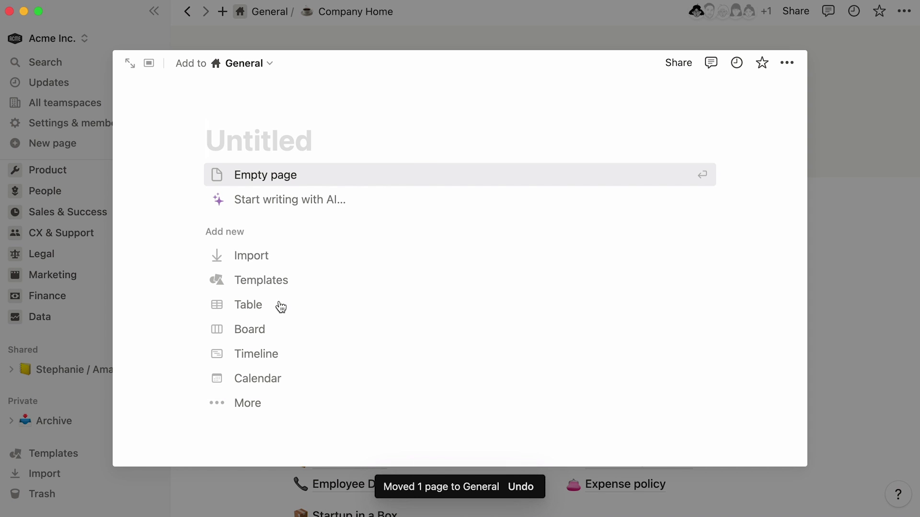
# Make the page a List view on a new database titled 'Meeting Notes'.
pyautogui.click(293, 401)
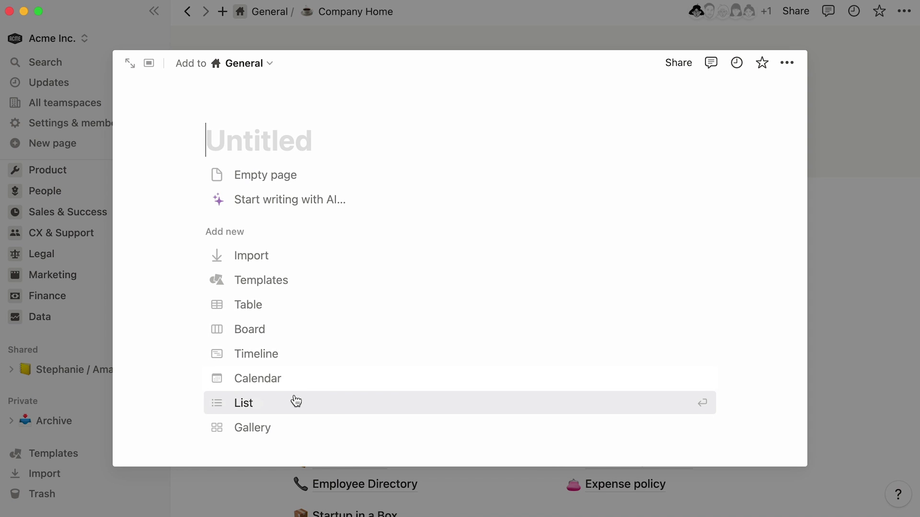
pyautogui.click(296, 402)
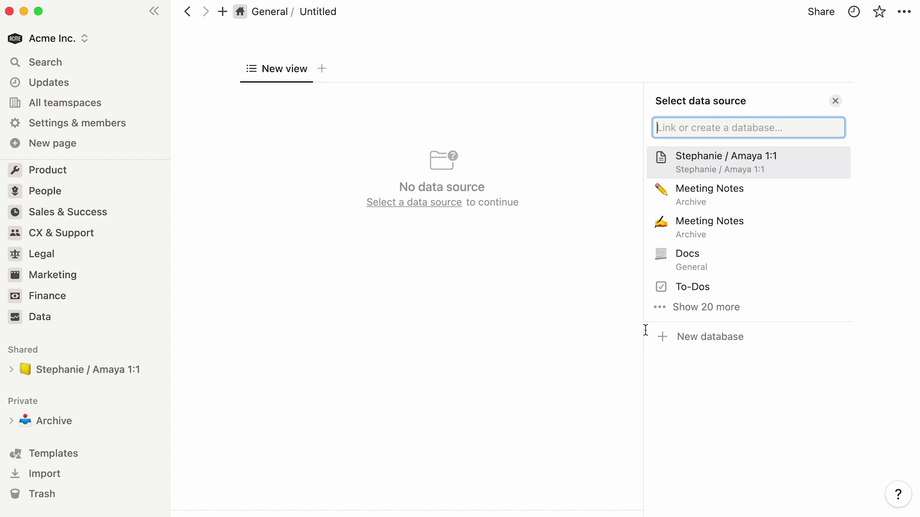
pyautogui.click(656, 341)
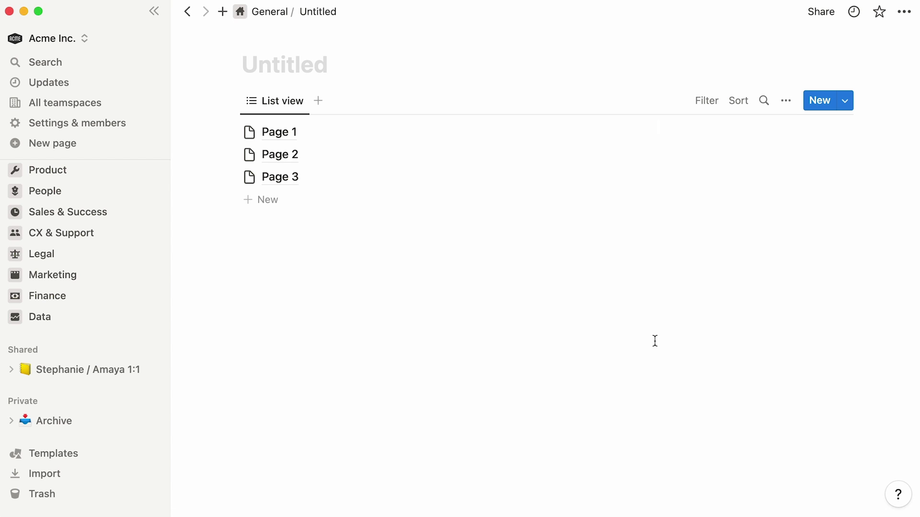
pyautogui.write('Meeting Notes')
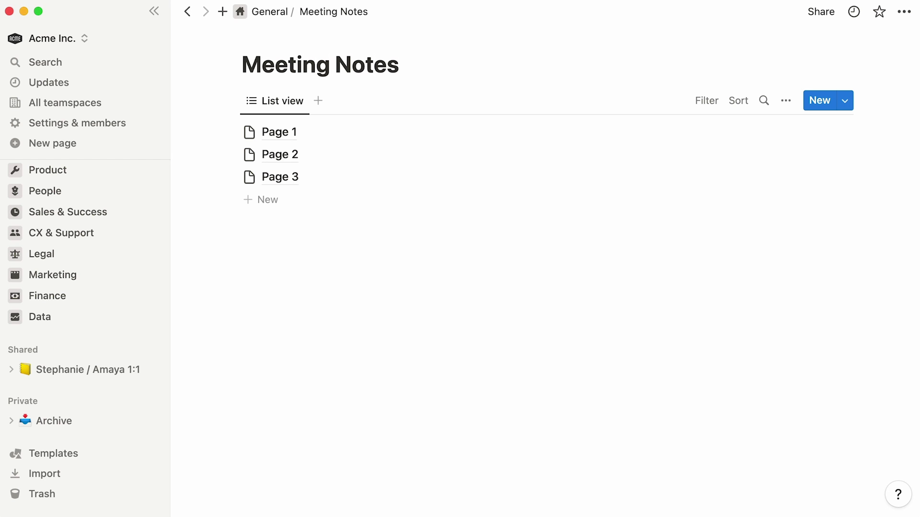
# Go back to Company Home and scroll to its bottom.
pyautogui.moveTo(286, 19)
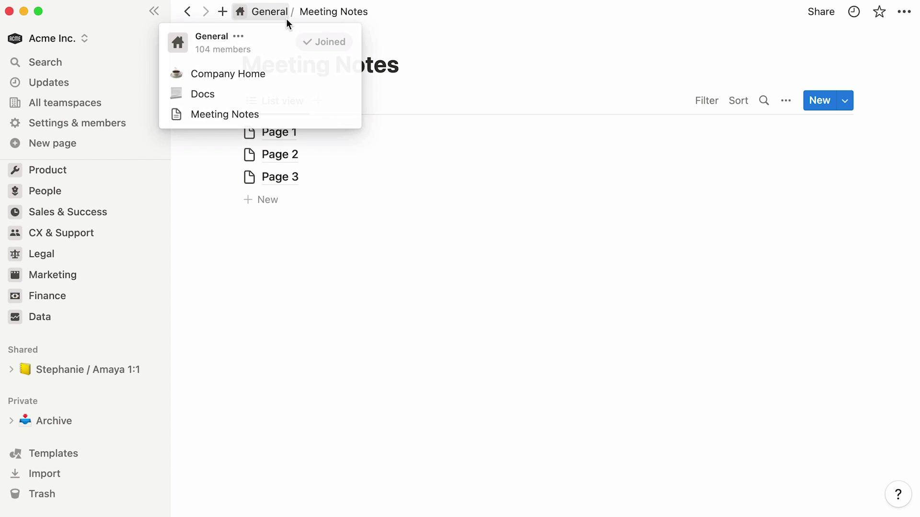
pyautogui.click(294, 73)
pyautogui.scroll(-8, 224, 218)
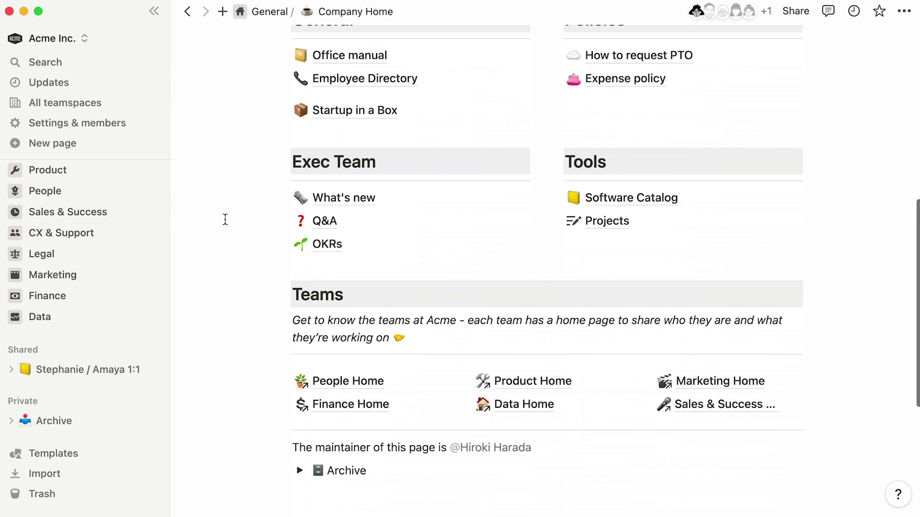
# Insert an inline /list database below Archive on a new database titled 'Meeting Notes'.
pyautogui.click(309, 489)
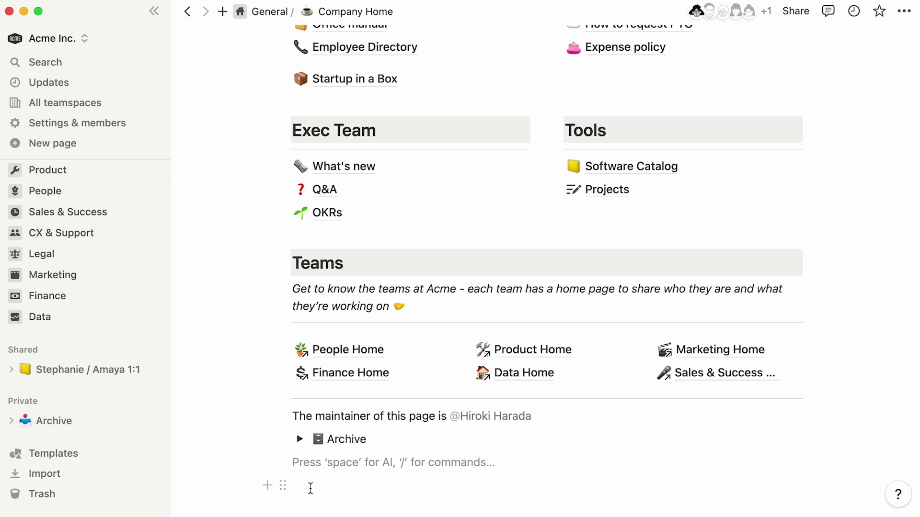
pyautogui.write('/list')
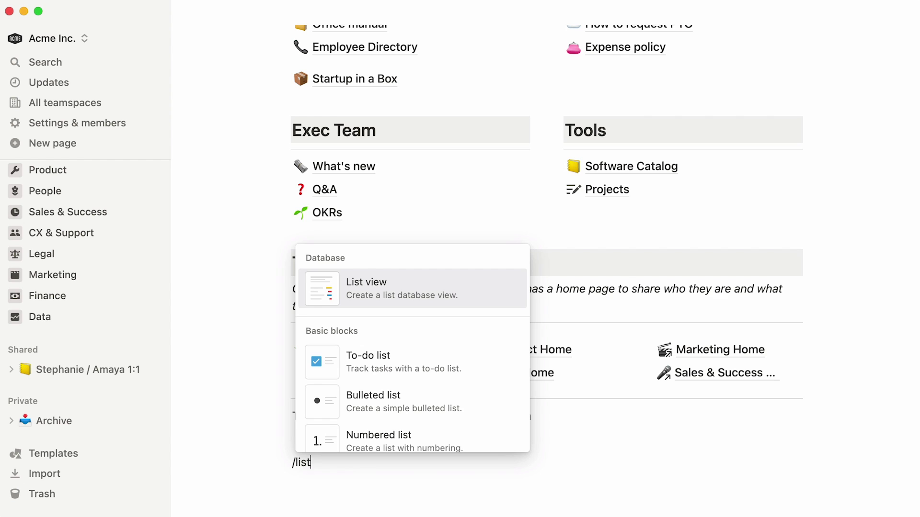
pyautogui.press('Return')
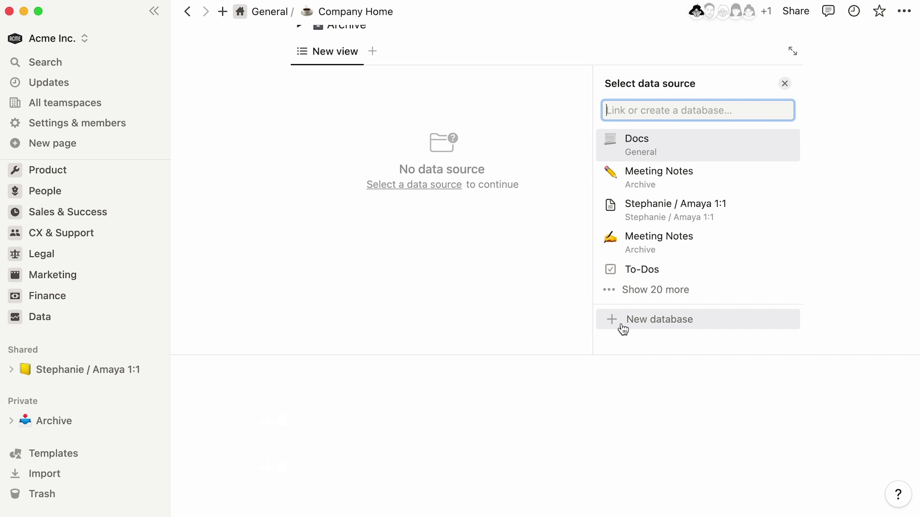
pyautogui.click(622, 327)
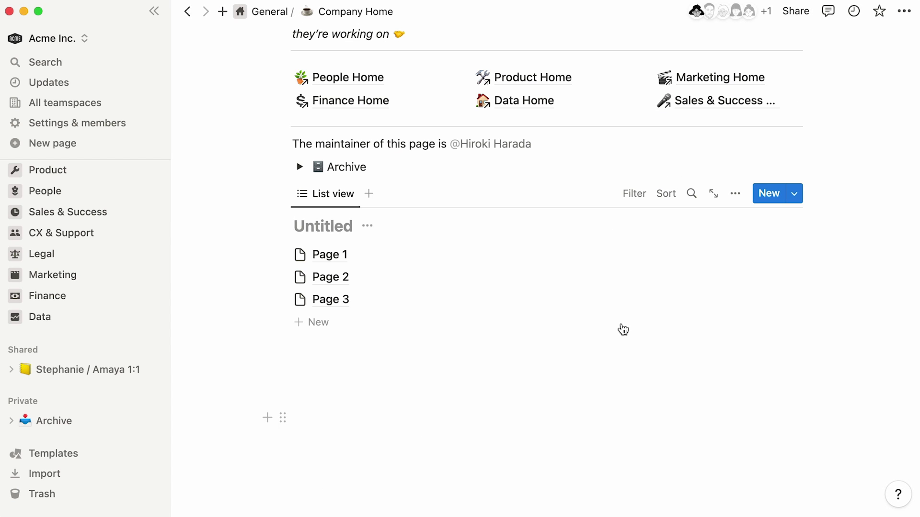
pyautogui.write('Meeting Notes')
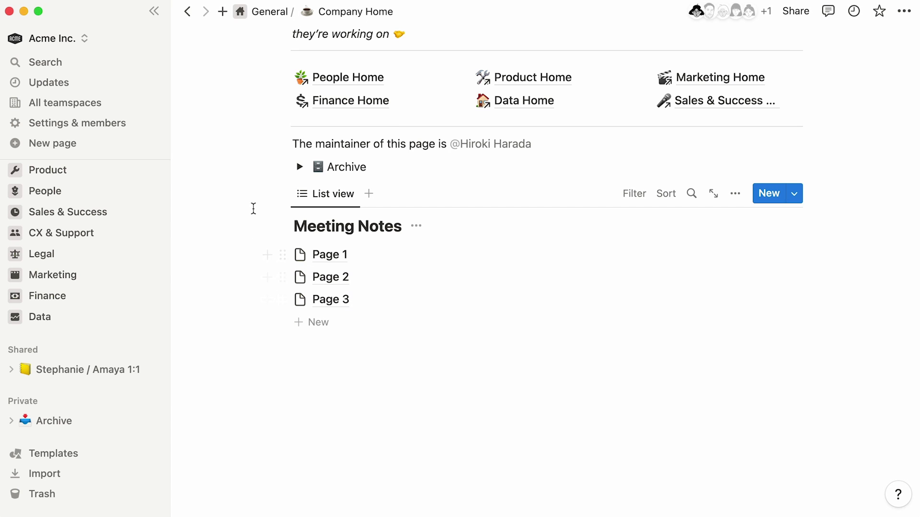
# Turn the inline Meeting Notes list into a page block, then delete that block.
pyautogui.click(282, 194)
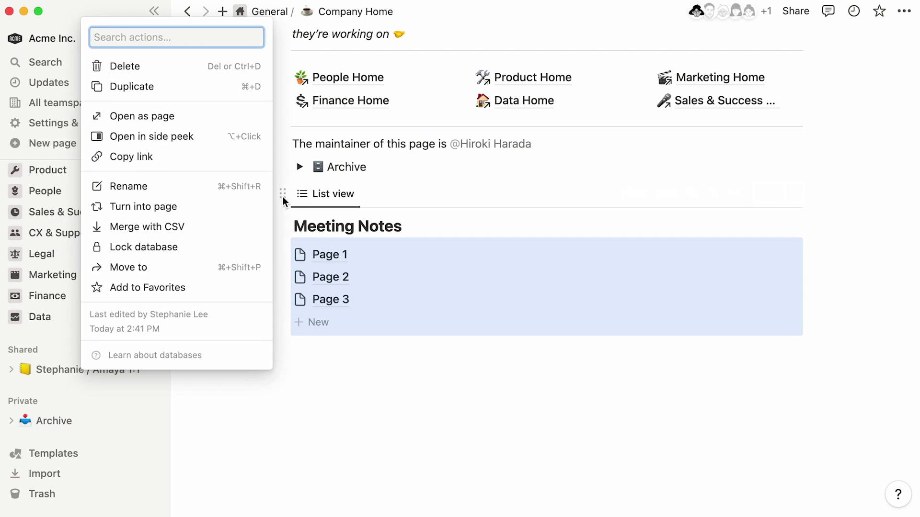
pyautogui.click(234, 207)
pyautogui.click(284, 237)
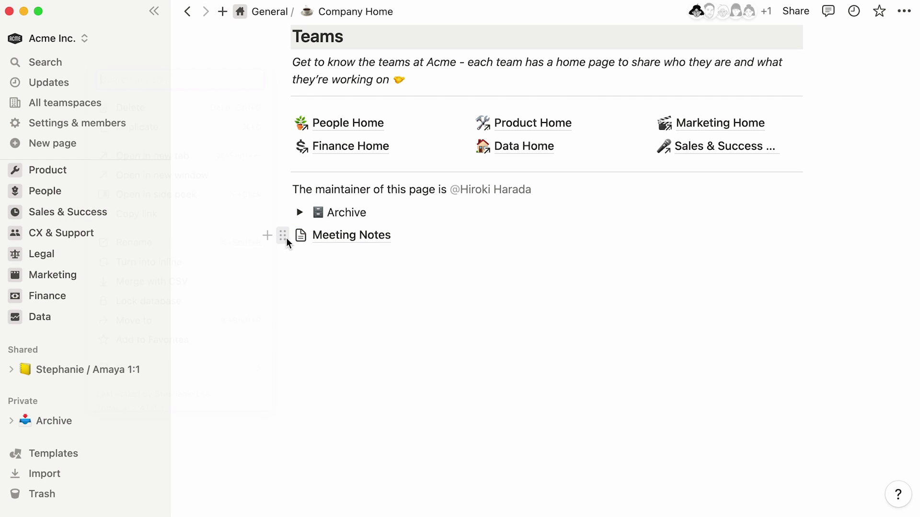
pyautogui.click(205, 102)
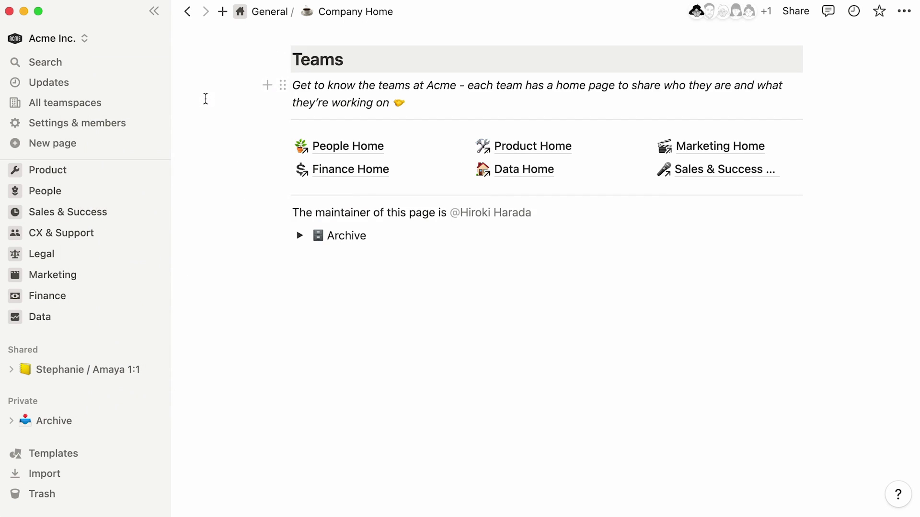
pyautogui.scroll(10, 206, 98)
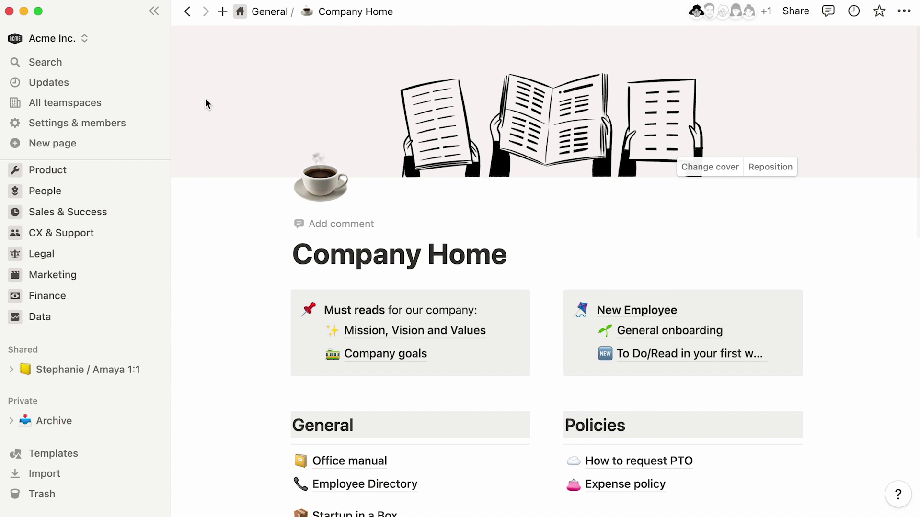
# Open the template gallery and preview the Wiki, then the Meetings template.
pyautogui.click(105, 458)
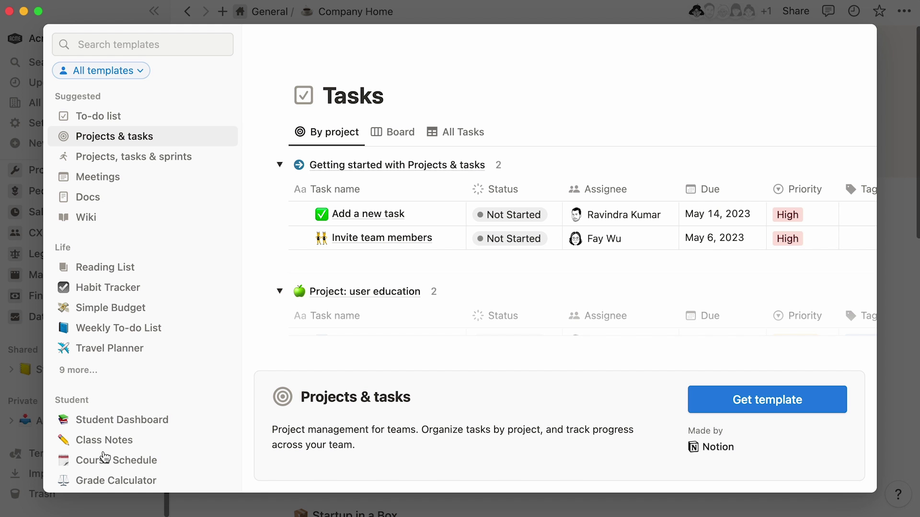
pyautogui.click(176, 218)
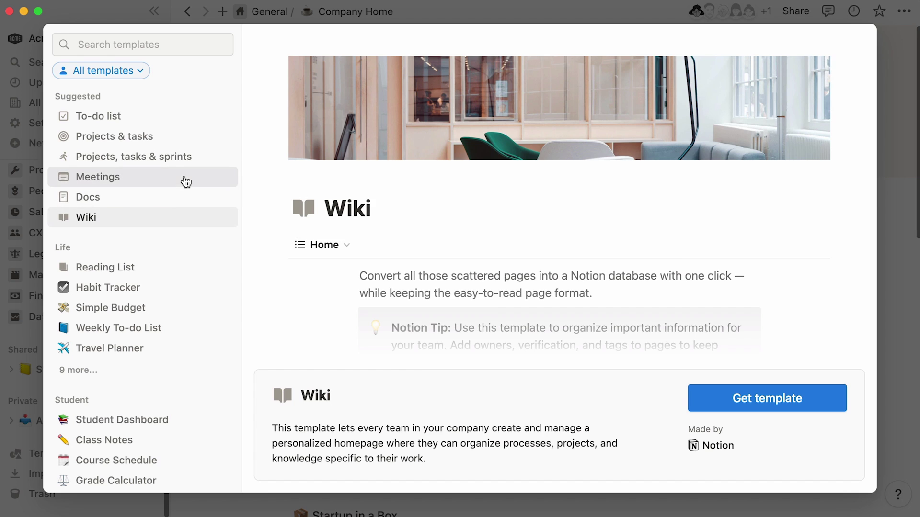
pyautogui.click(185, 181)
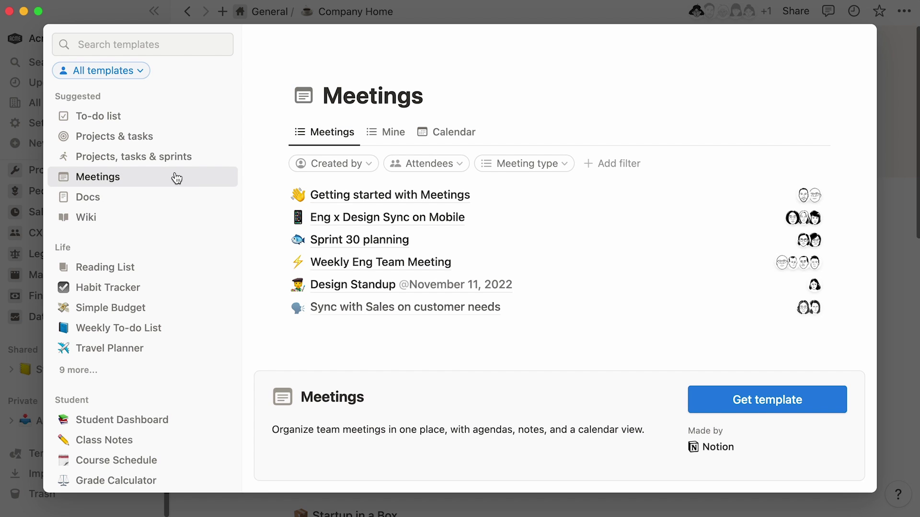
# Search templates for 'meeting', clear the search, and pick a teamspace for Meetings.
pyautogui.click(175, 43)
pyautogui.write('meeting')
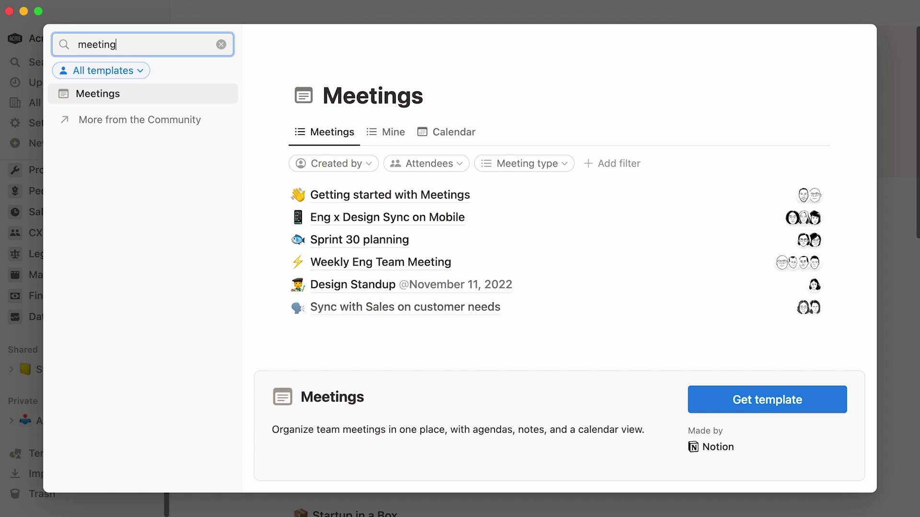
pyautogui.click(221, 44)
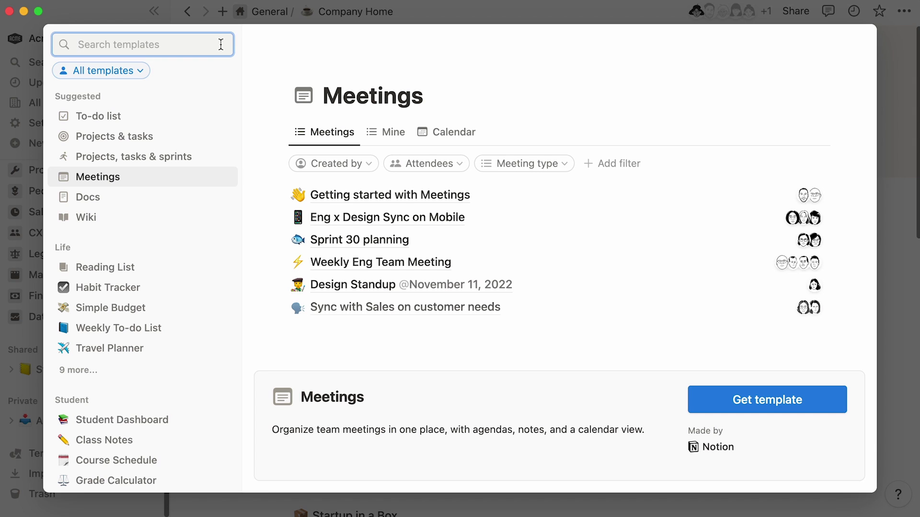
pyautogui.click(706, 400)
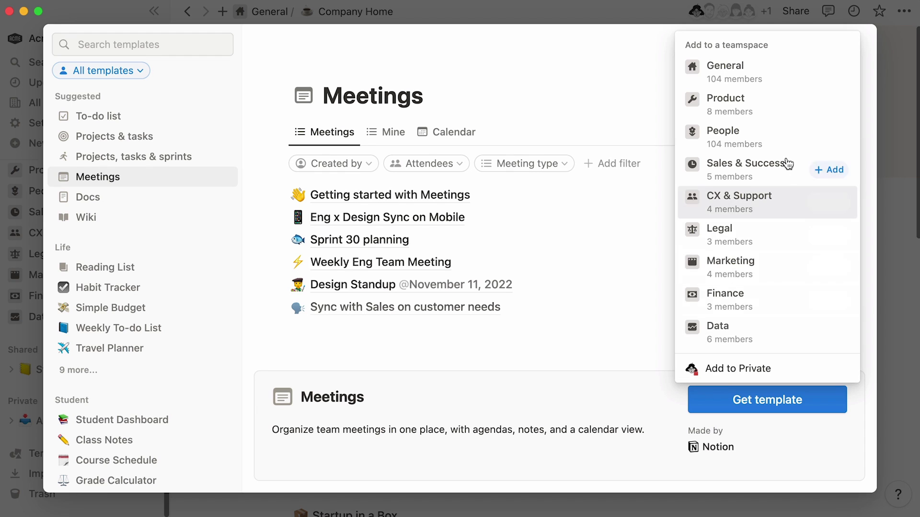
# Add the Meetings template to General and rename the page 'Meeting Notes'.
pyautogui.click(799, 67)
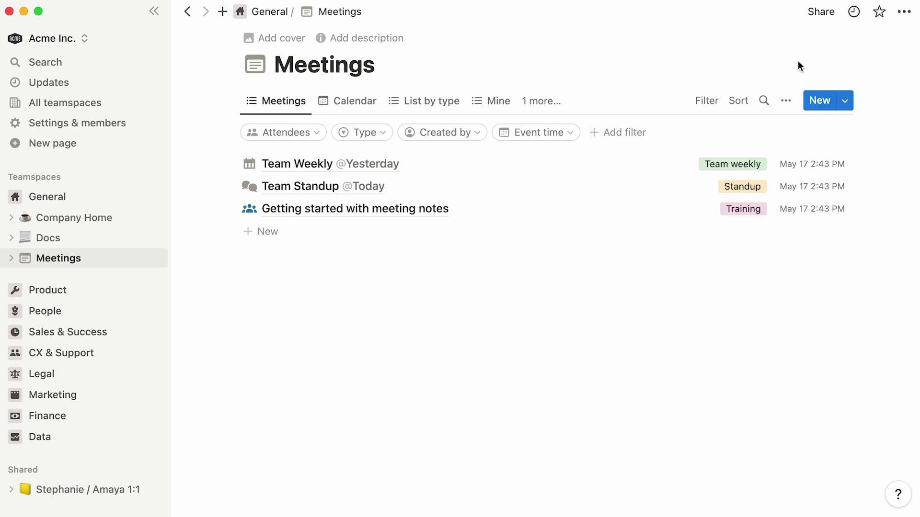
pyautogui.click(384, 70)
pyautogui.press('BackSpace')
pyautogui.write('Notes')
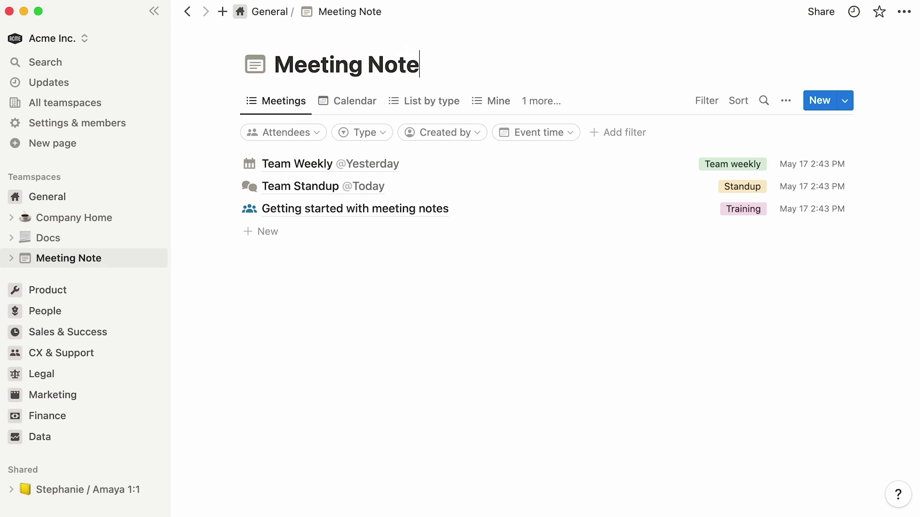
# Set the pencil emoji as the page icon and collapse the sidebar.
pyautogui.click(263, 70)
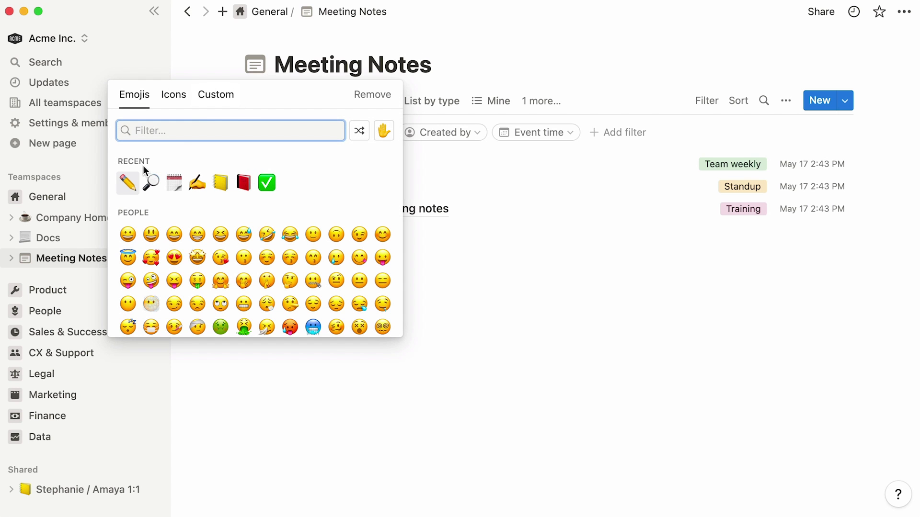
pyautogui.click(127, 181)
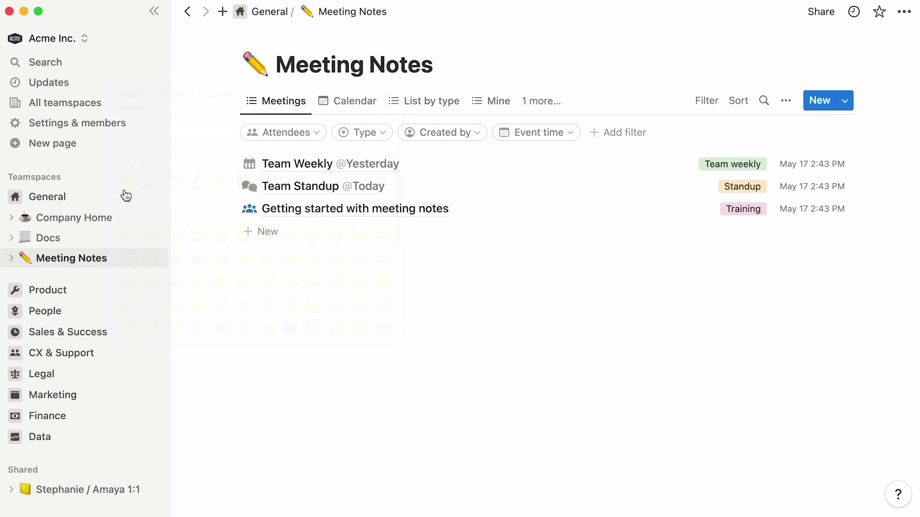
pyautogui.click(153, 12)
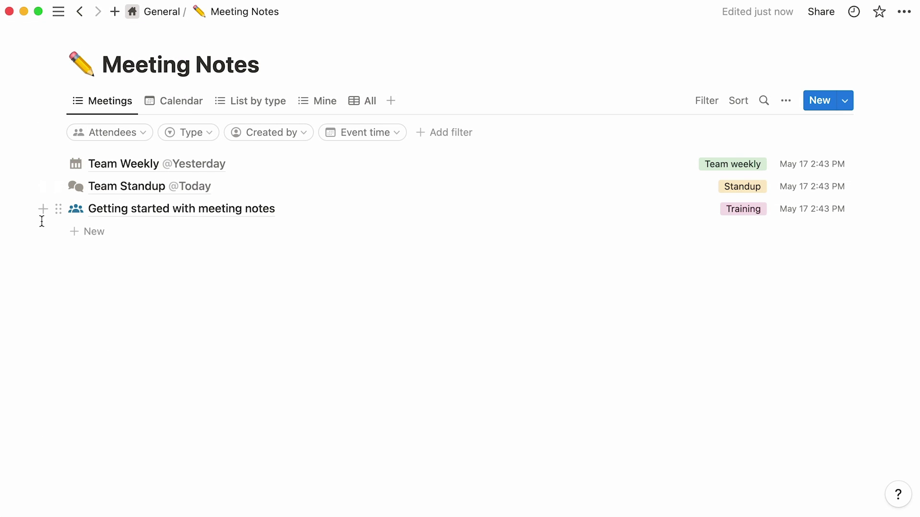
pyautogui.click(68, 242)
pyautogui.write('Product Weekly @monday')
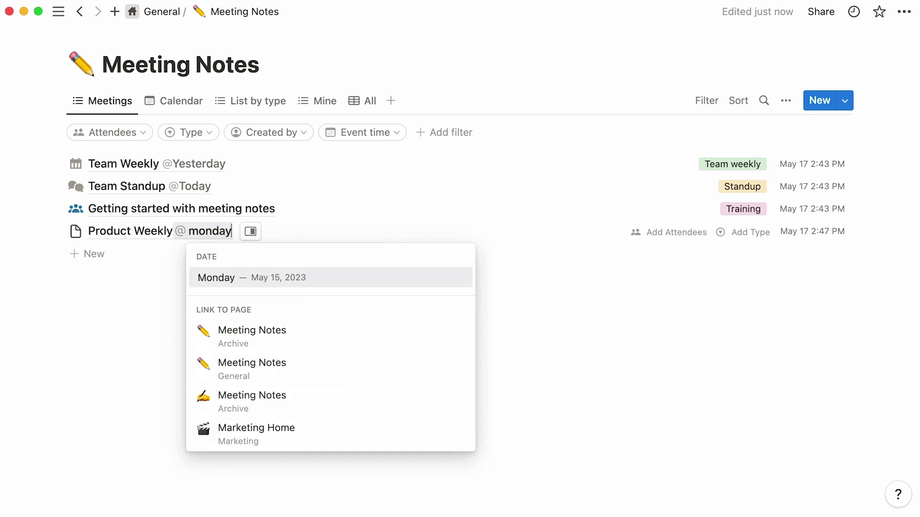
pyautogui.press('Return')
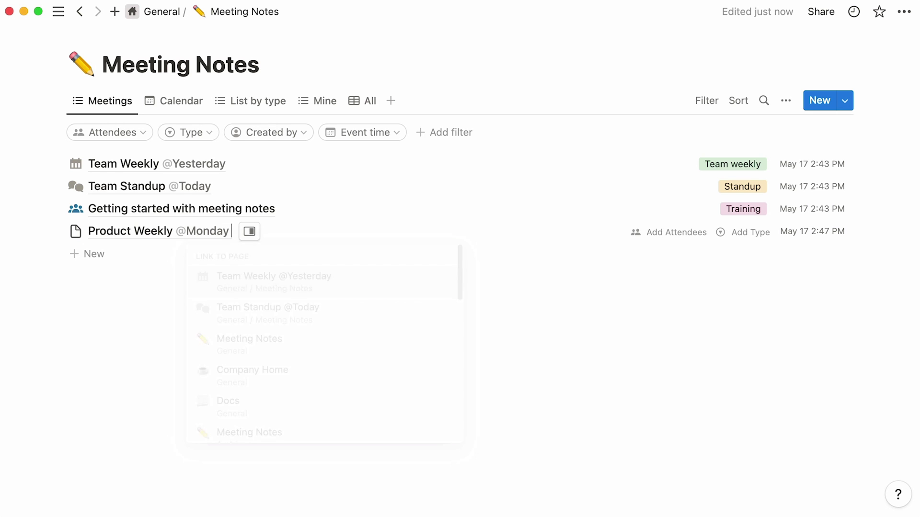
# In Team Weekly's preview, add a team member as attendee and expand all properties.
pyautogui.click(122, 173)
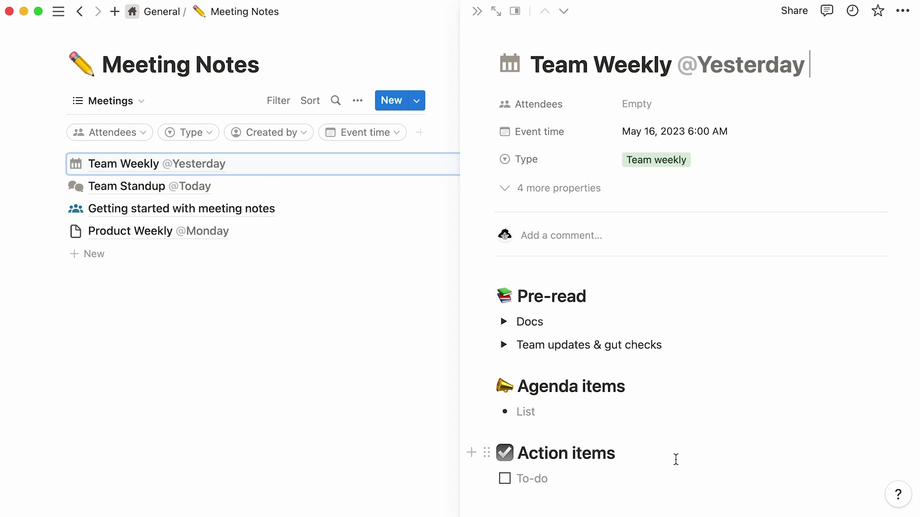
pyautogui.click(673, 105)
pyautogui.write('Risa')
pyautogui.press('Return')
pyautogui.click(475, 110)
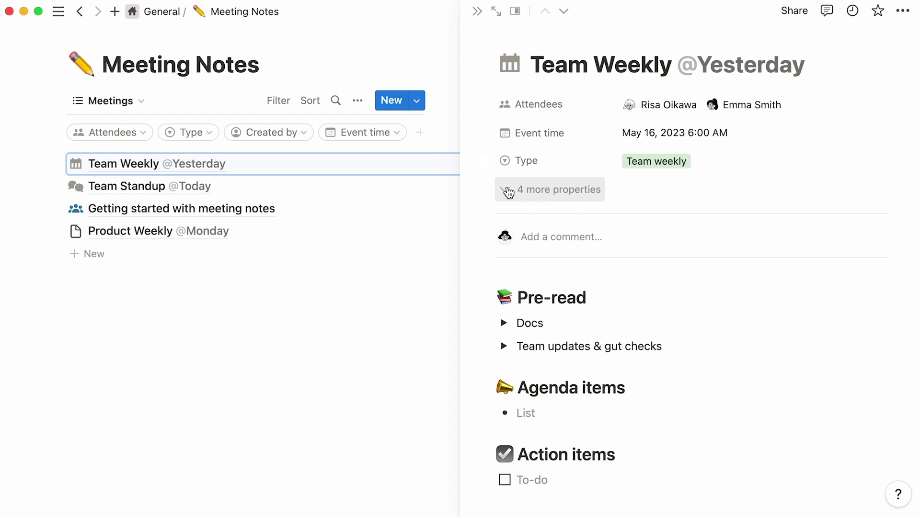
pyautogui.click(506, 189)
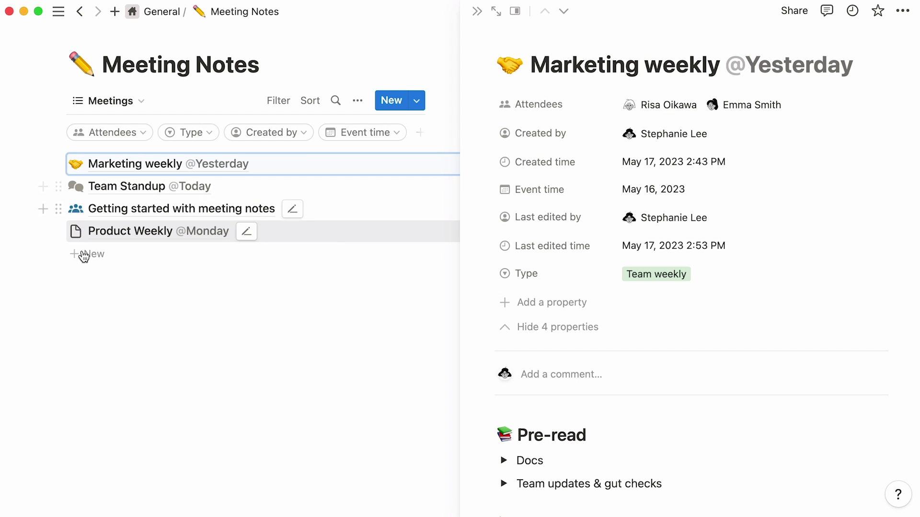
pyautogui.click(35, 273)
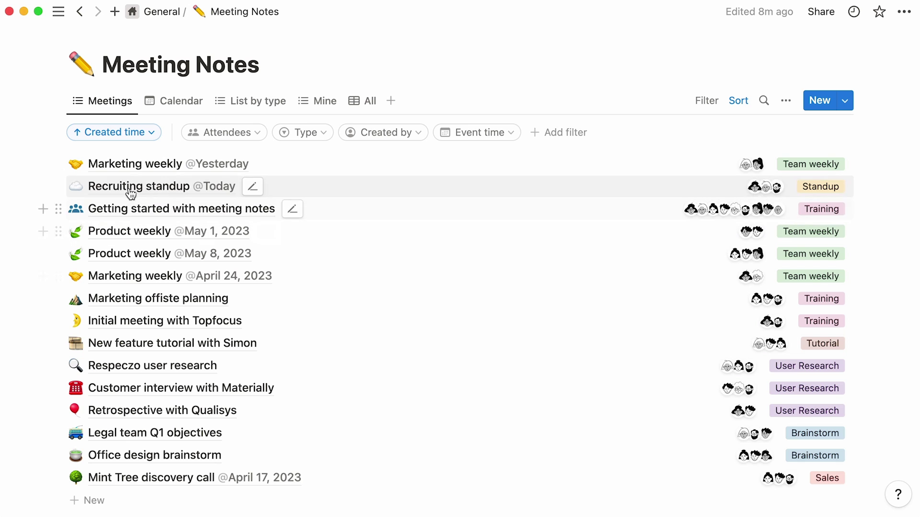
# Preview the Marketing weekly meeting, scroll through it, and close it.
pyautogui.click(149, 166)
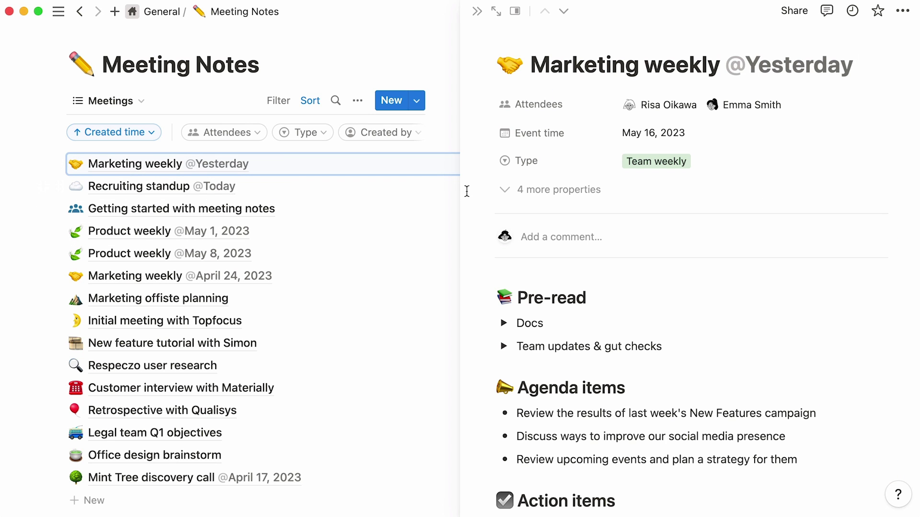
pyautogui.scroll(-3, 467, 191)
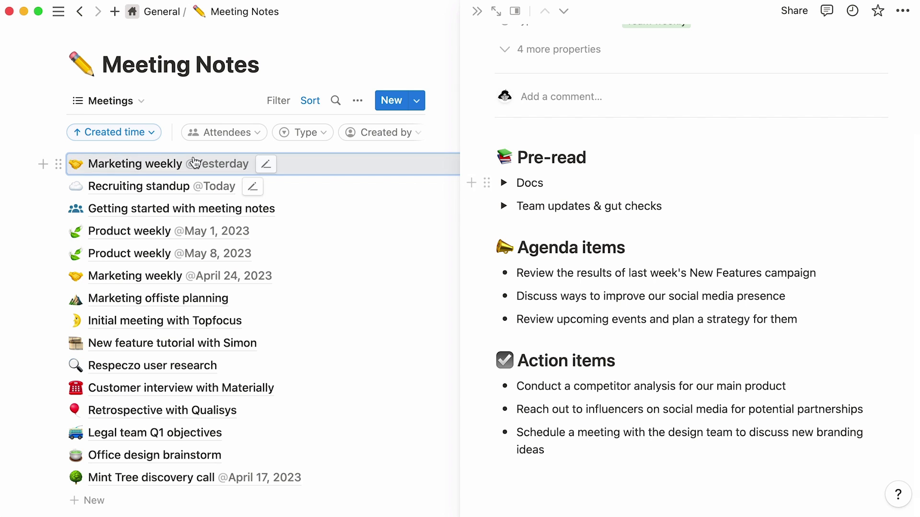
pyautogui.click(43, 142)
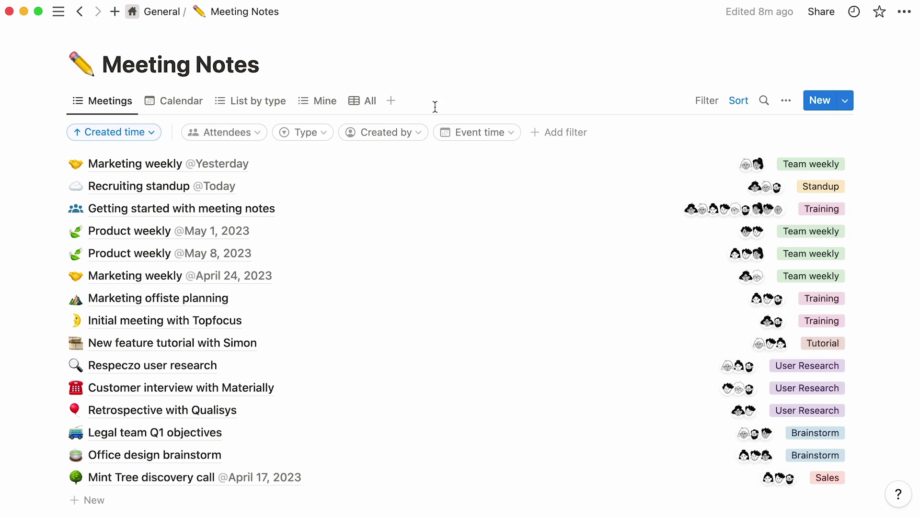
# Find the view's Layout 'Open pages in' options and preview Recruiting standup in side peek.
pyautogui.click(784, 102)
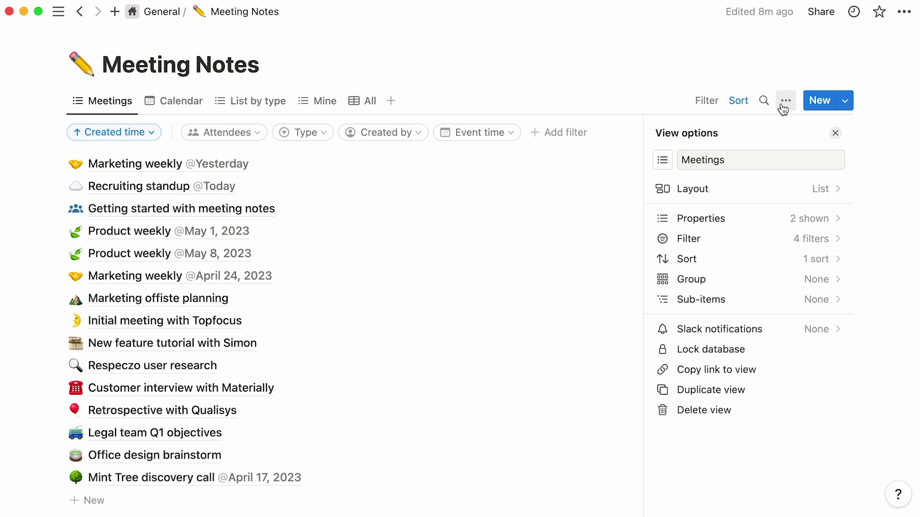
pyautogui.click(748, 189)
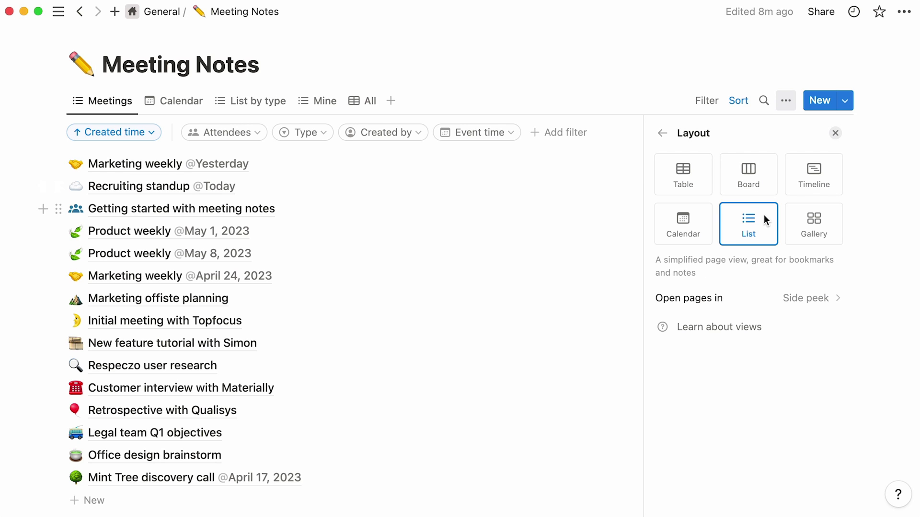
pyautogui.click(754, 298)
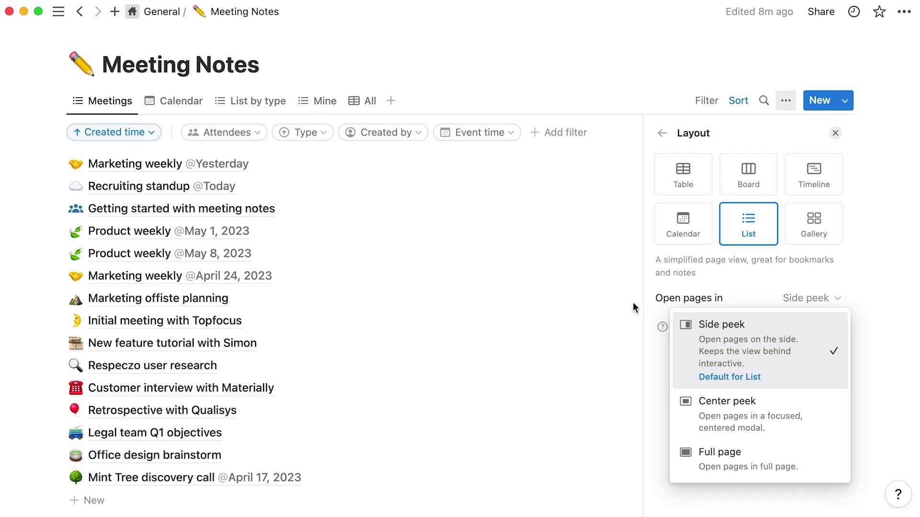
pyautogui.click(444, 189)
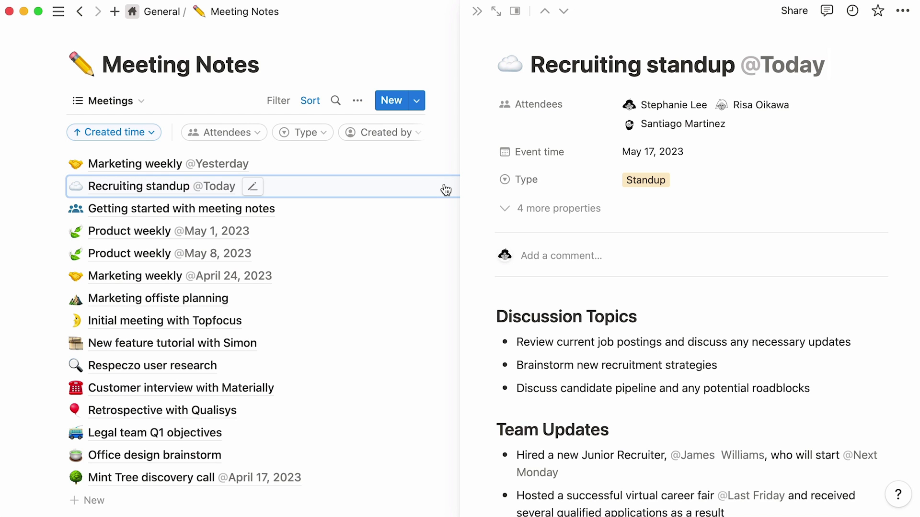
pyautogui.press('Escape')
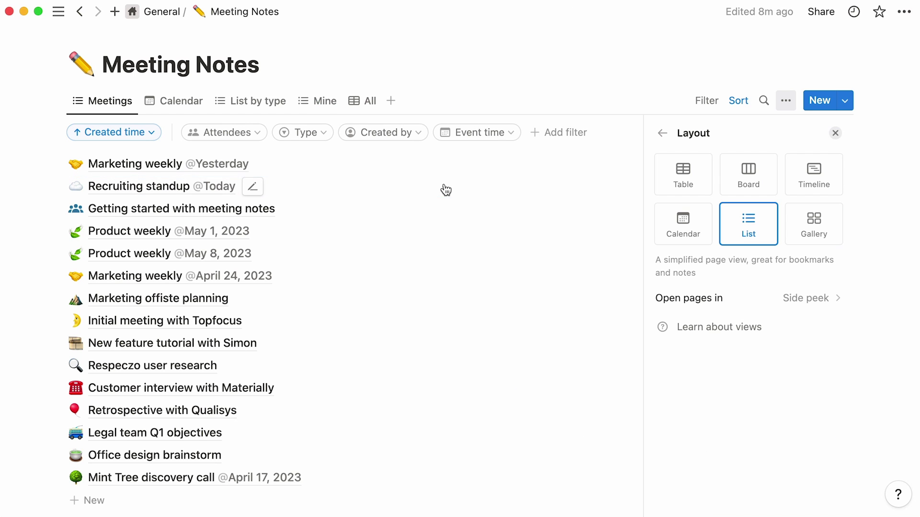
# Switch pages to open in Center peek and test it on Getting started with meeting notes.
pyautogui.click(737, 300)
pyautogui.click(760, 401)
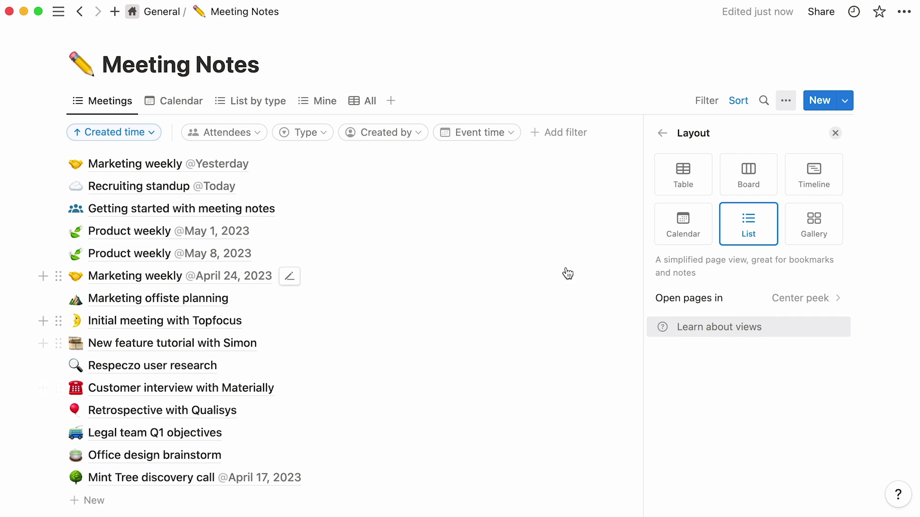
pyautogui.click(503, 215)
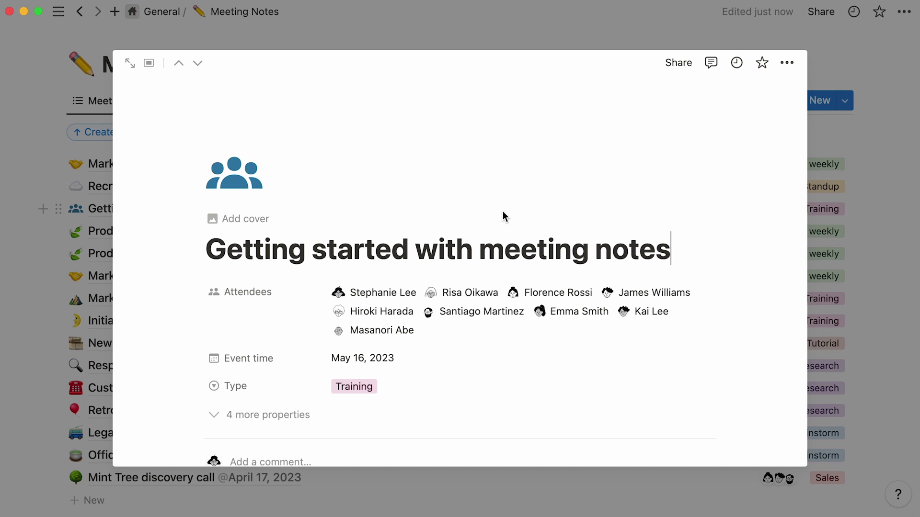
pyautogui.press('Escape')
# Switch pages to open as Full page, test on May 1 Product weekly, and return.
pyautogui.click(742, 301)
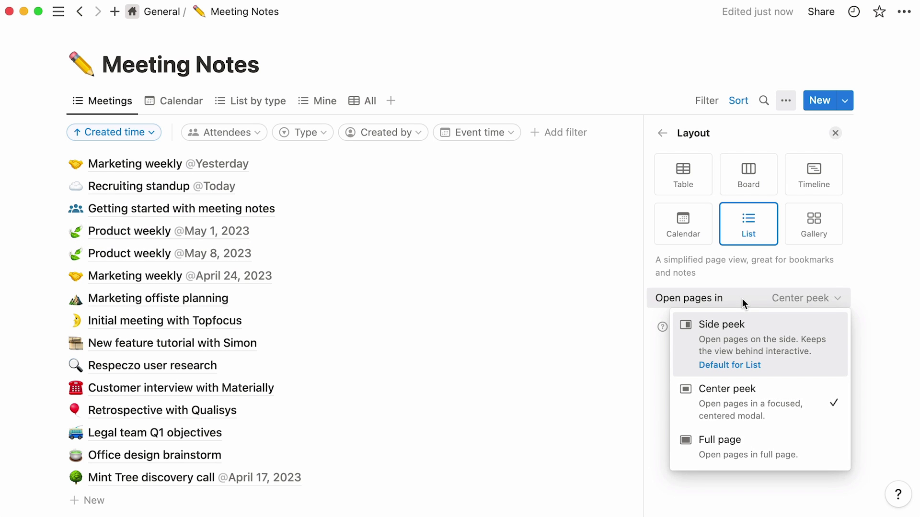
pyautogui.click(769, 439)
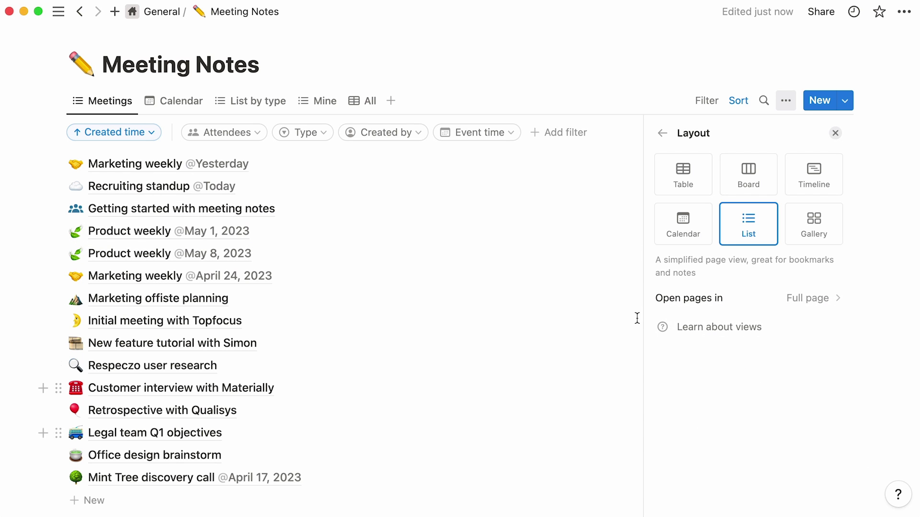
pyautogui.click(527, 232)
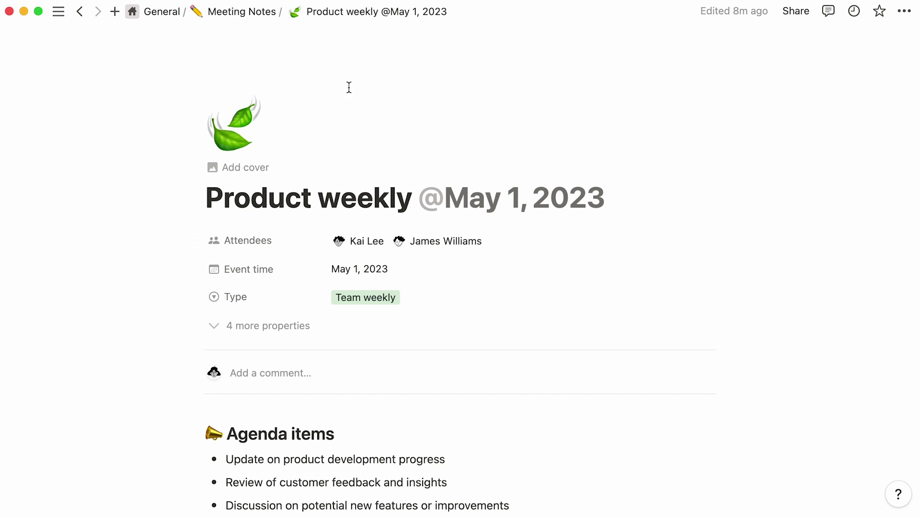
pyautogui.click(269, 19)
pyautogui.click(785, 100)
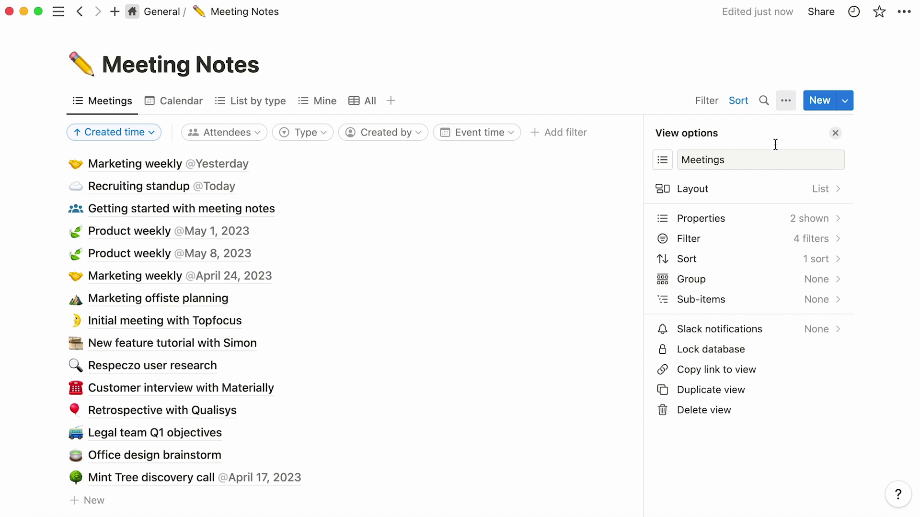
pyautogui.click(757, 219)
pyautogui.click(815, 279)
pyautogui.click(816, 302)
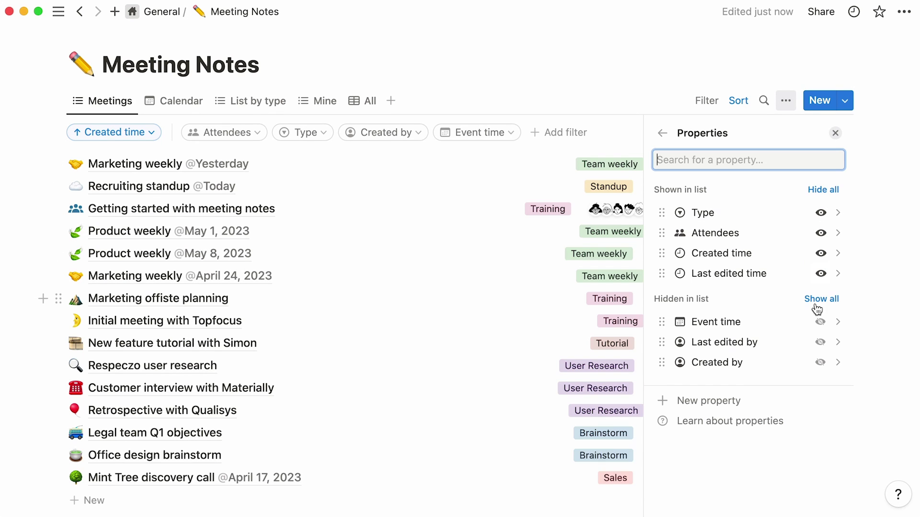
pyautogui.click(819, 322)
pyautogui.click(820, 294)
pyautogui.click(819, 274)
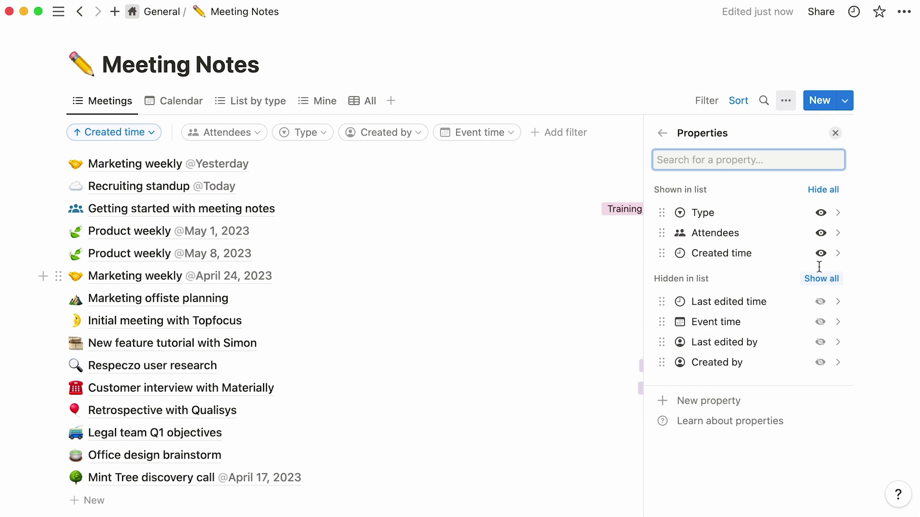
pyautogui.click(820, 254)
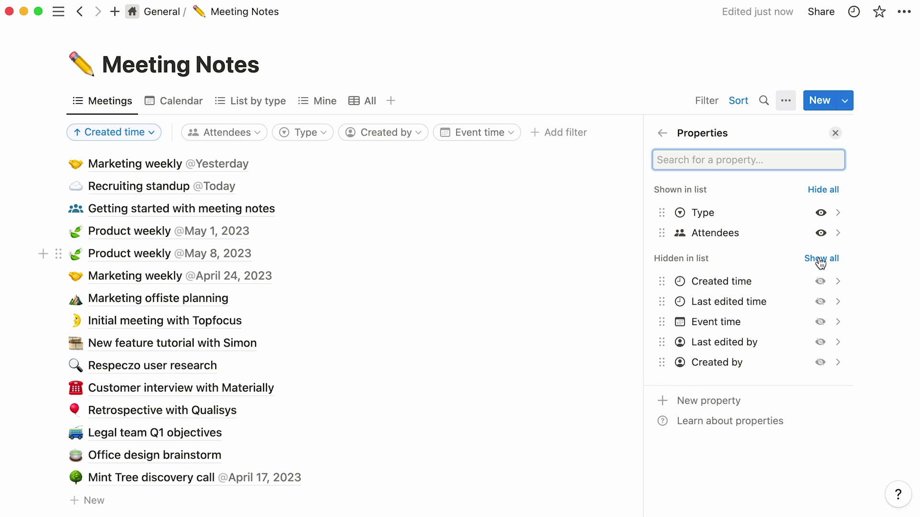
pyautogui.click(668, 214)
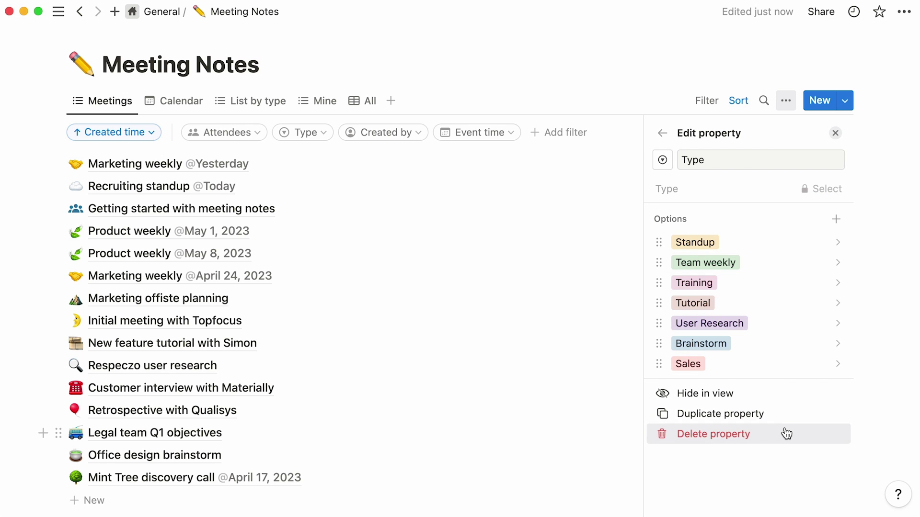
pyautogui.click(662, 136)
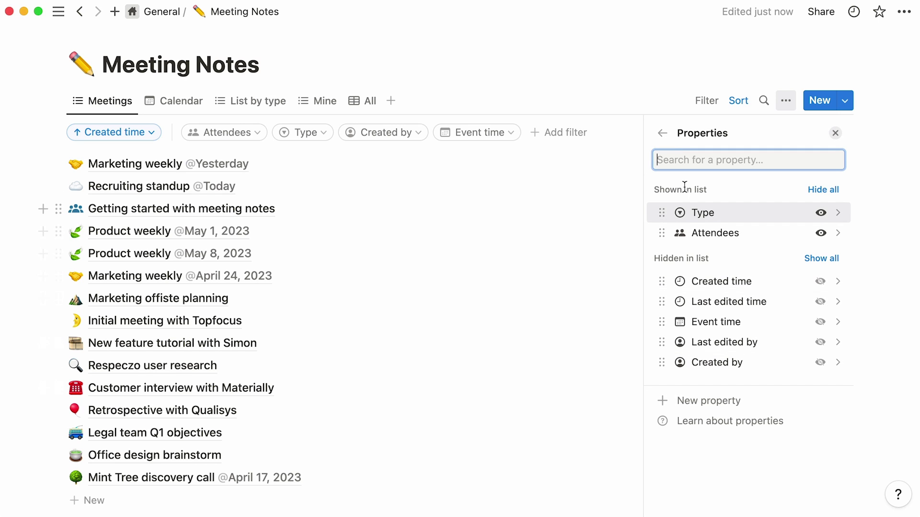
pyautogui.click(662, 133)
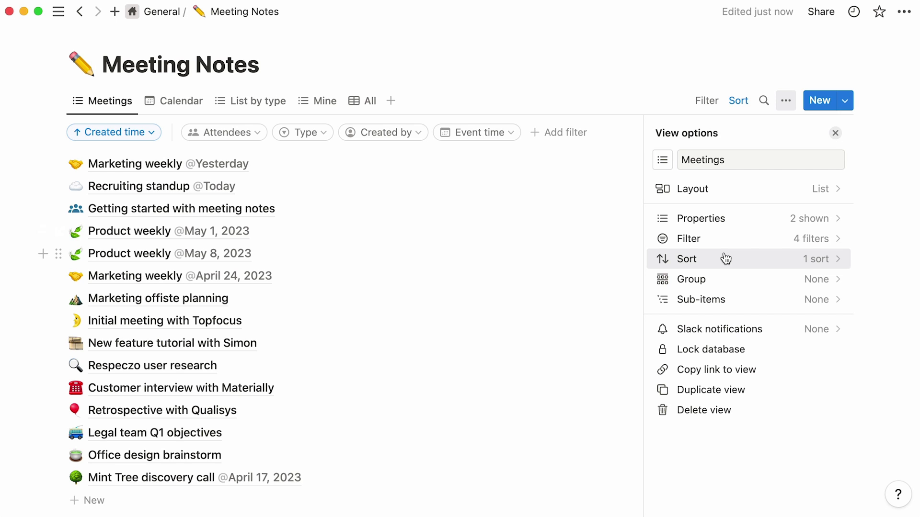
# Group the meetings by Type, then hide and re-show the Standup group.
pyautogui.click(731, 281)
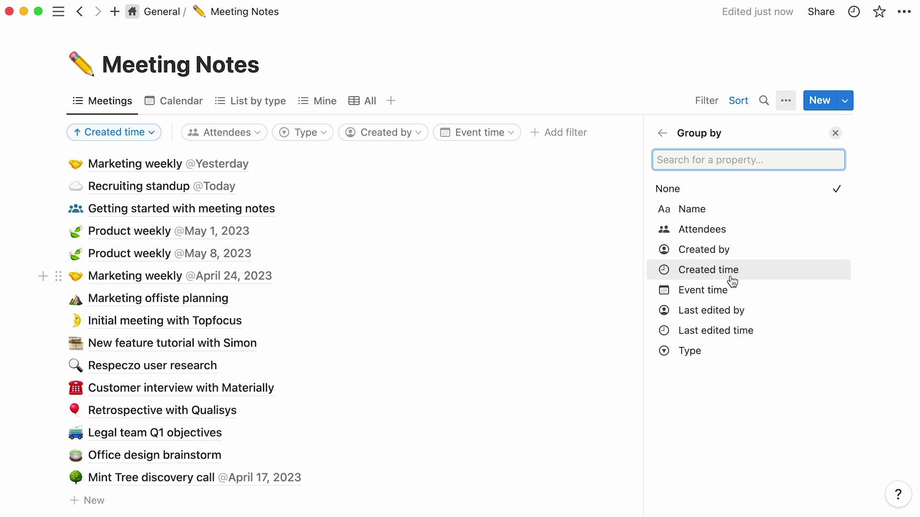
pyautogui.click(731, 352)
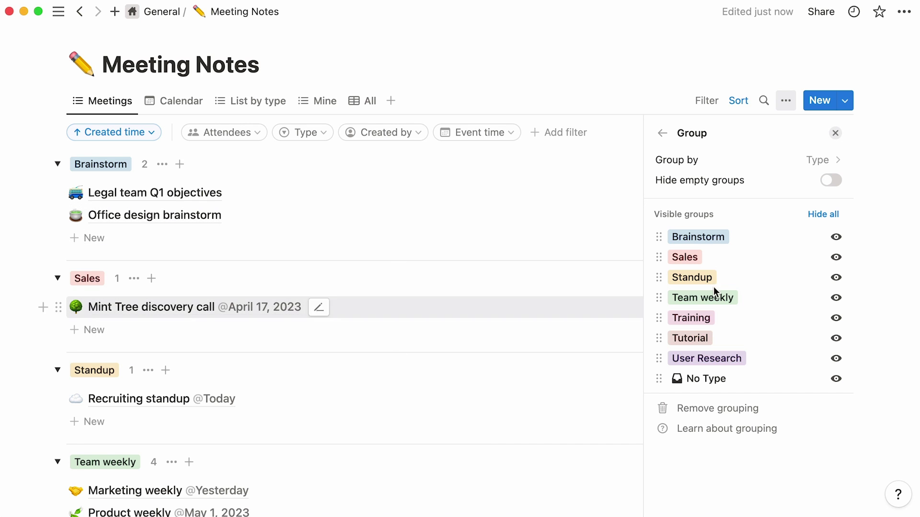
pyautogui.click(835, 278)
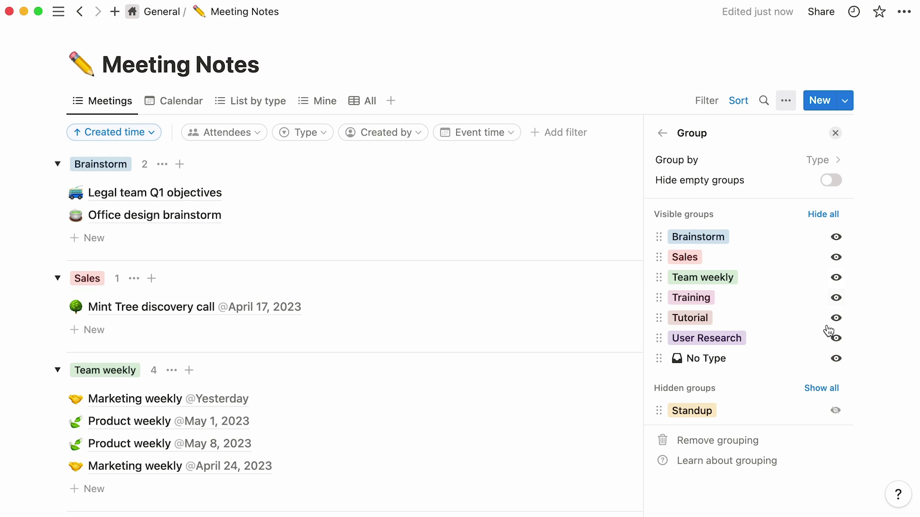
pyautogui.click(834, 413)
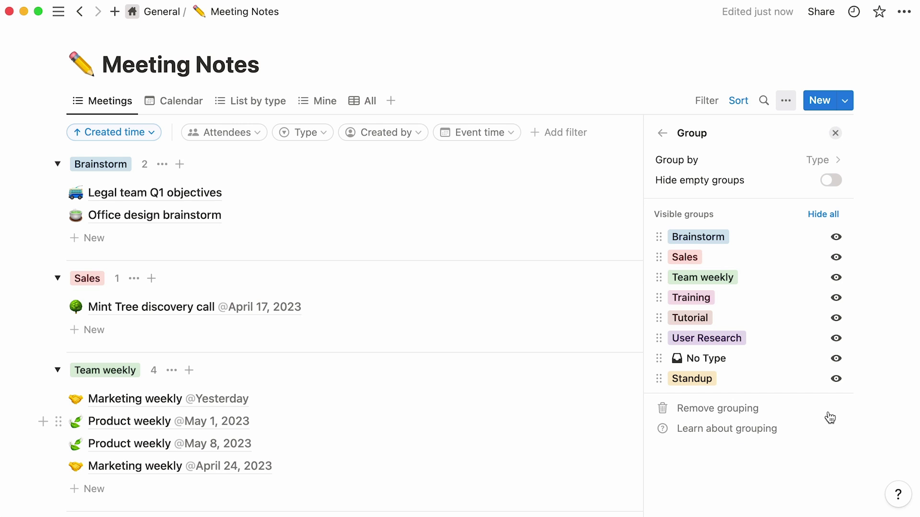
# Turn on Hide empty groups, then collapse and re-expand the Brainstorm group.
pyautogui.click(833, 182)
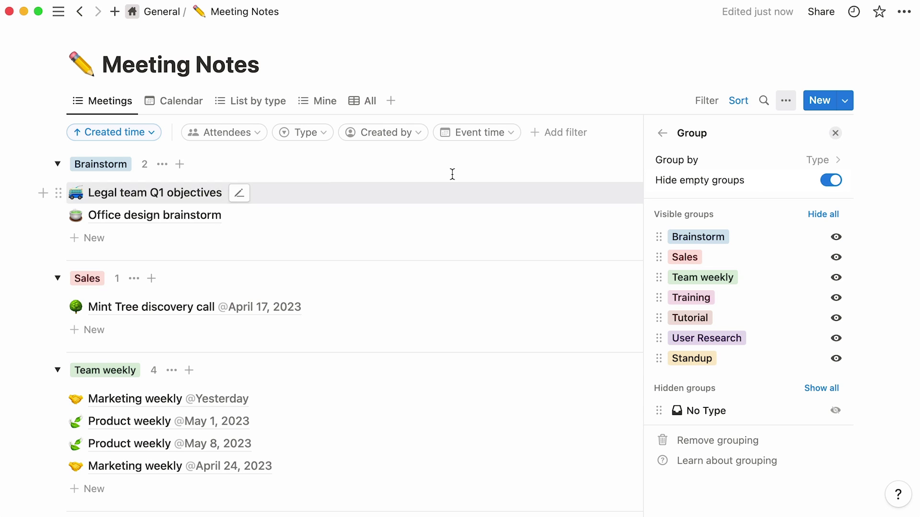
pyautogui.click(58, 165)
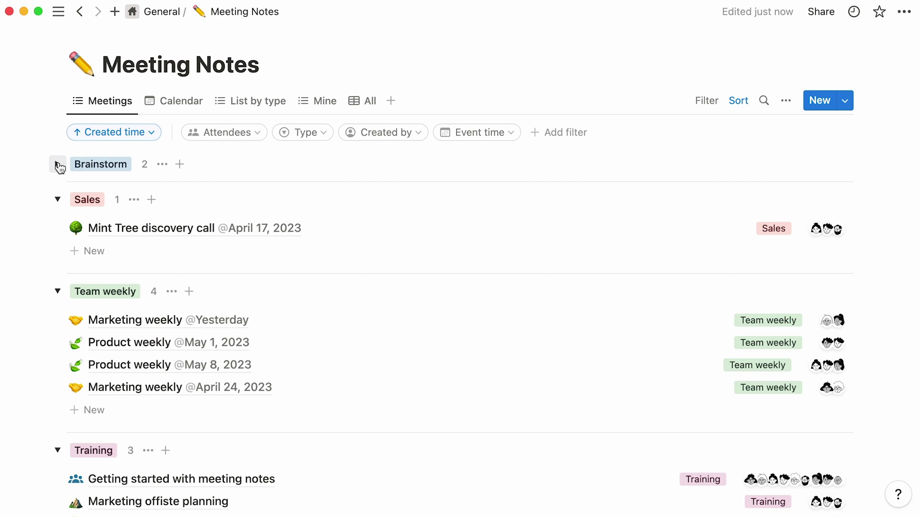
pyautogui.click(58, 165)
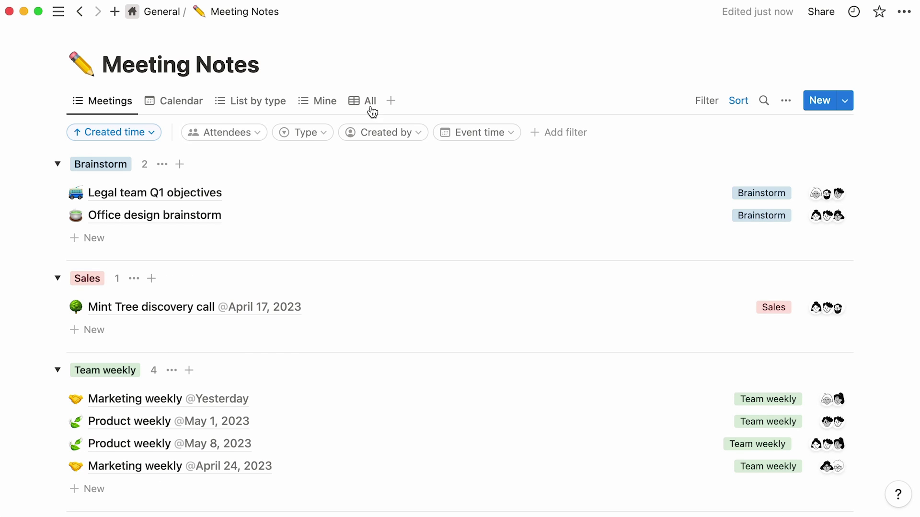
# Create sub-items in View options with the default Sub-item and Parent item property names.
pyautogui.click(785, 100)
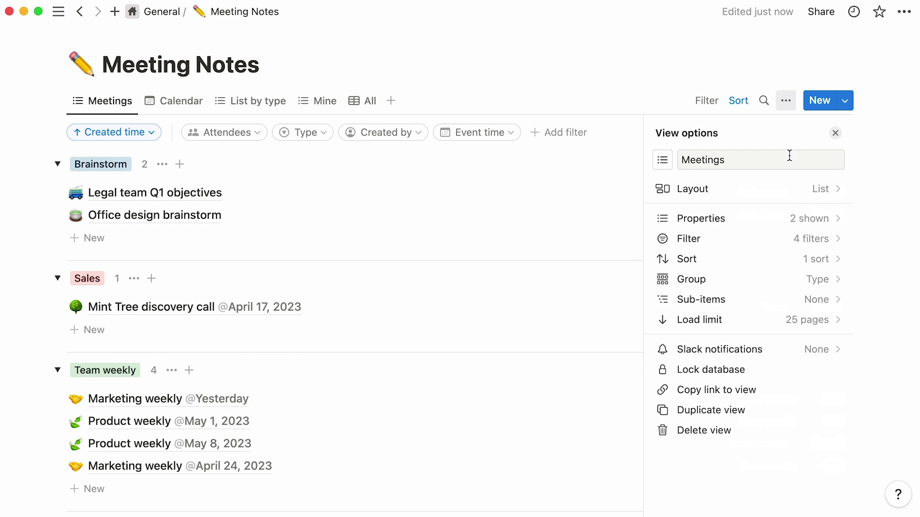
pyautogui.click(787, 301)
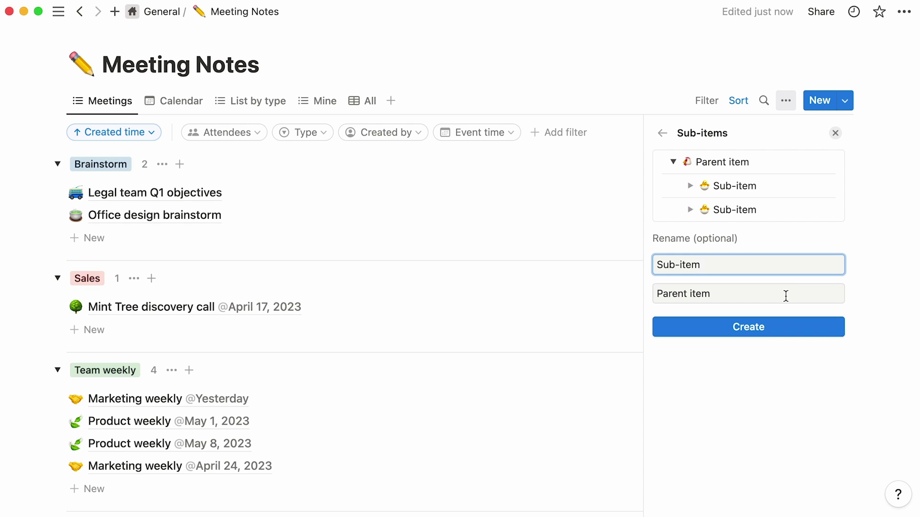
pyautogui.click(785, 296)
pyautogui.click(782, 264)
pyautogui.click(711, 329)
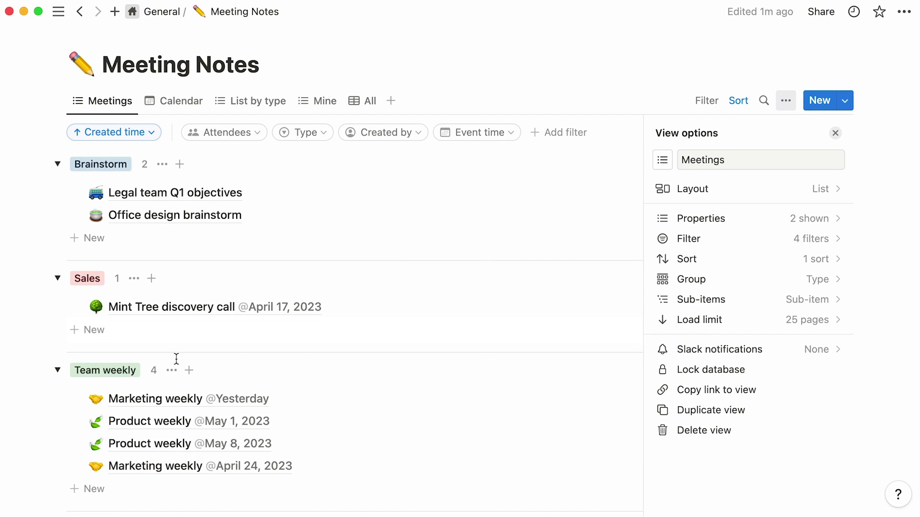
pyautogui.click(21, 386)
# Expand the tutorial meeting and add sub-items 'Marketing demo' and 'Engineering demo'.
pyautogui.scroll(-5, 22, 386)
pyautogui.scroll(-3, 22, 386)
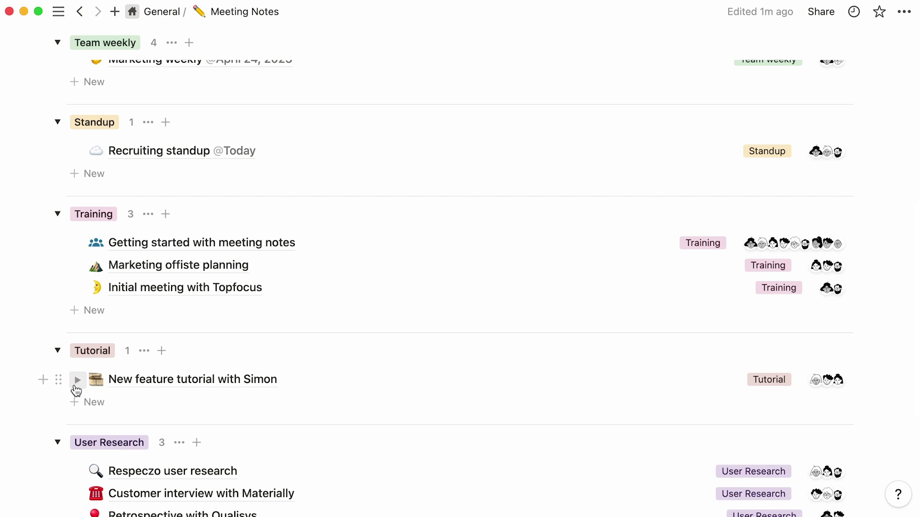
pyautogui.click(75, 385)
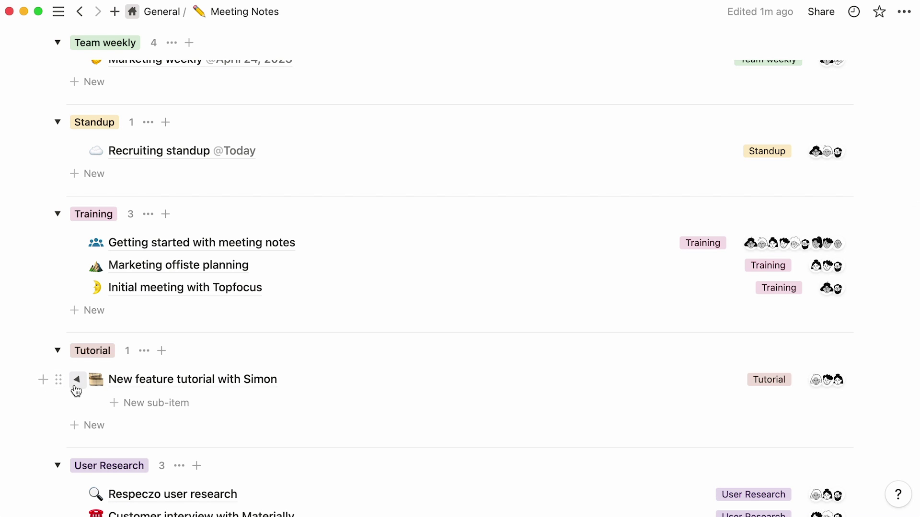
pyautogui.click(114, 407)
pyautogui.write('Marketing demo')
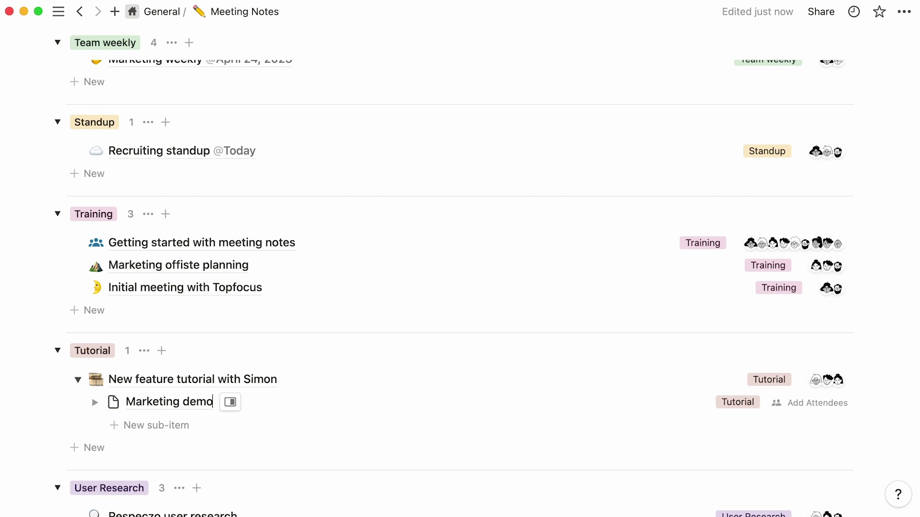
pyautogui.click(117, 425)
pyautogui.write('Engineering demo')
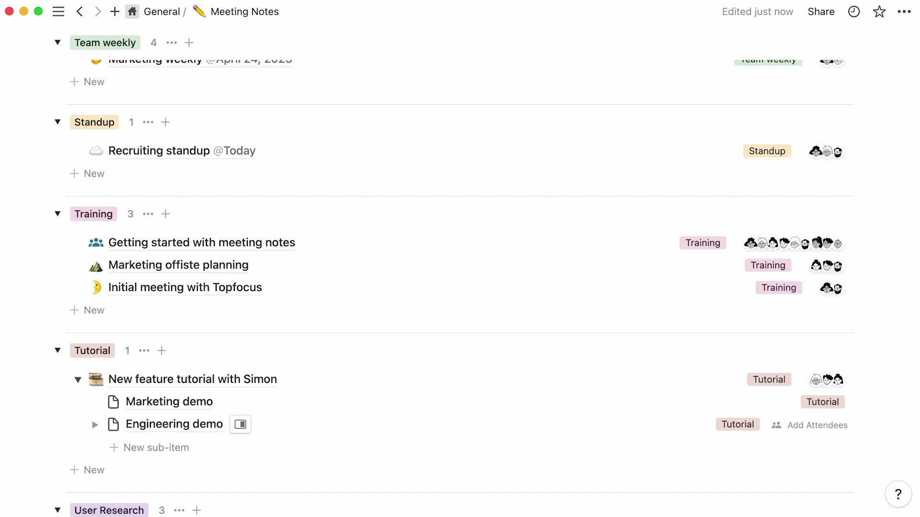
# Preview Marketing demo in side peek, jump to its parent meeting, then close it.
pyautogui.click(154, 410)
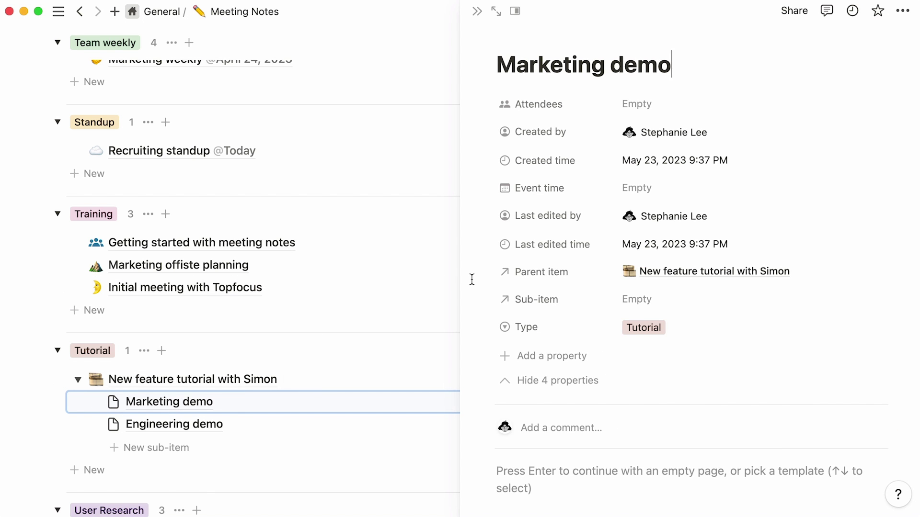
pyautogui.click(642, 280)
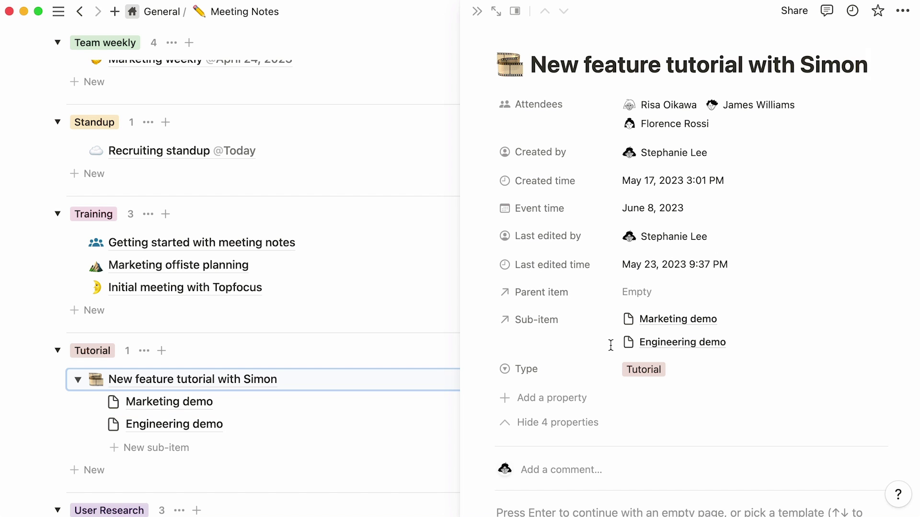
pyautogui.press('Escape')
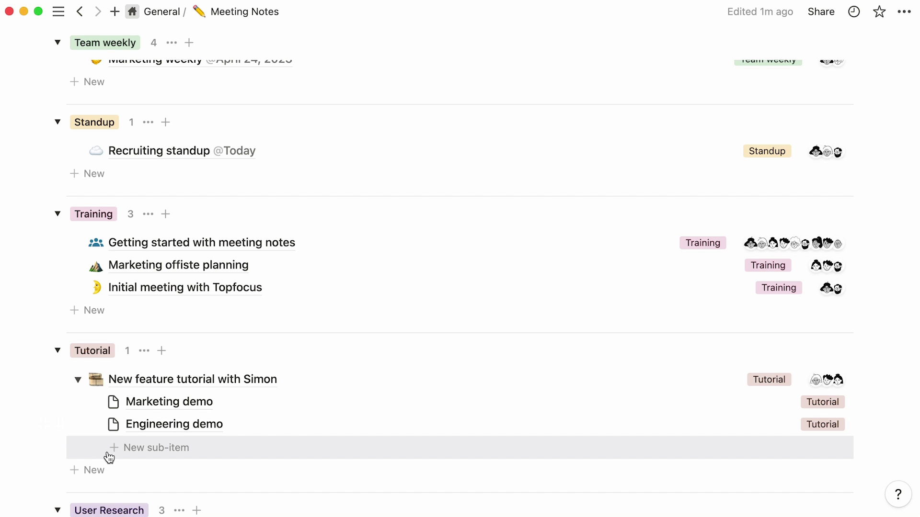
pyautogui.scroll(10, 112, 459)
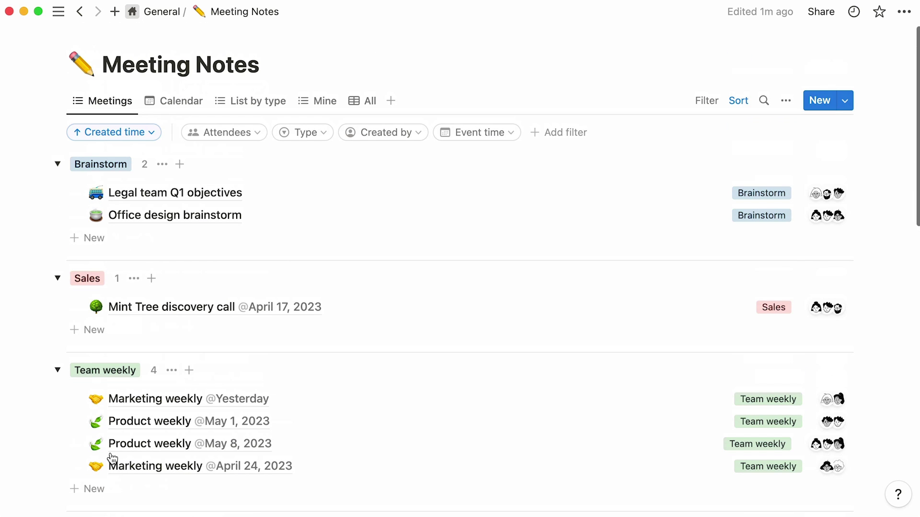
# Keep the Meetings view's load limit at 25 pages and copy a link to the view.
pyautogui.click(784, 100)
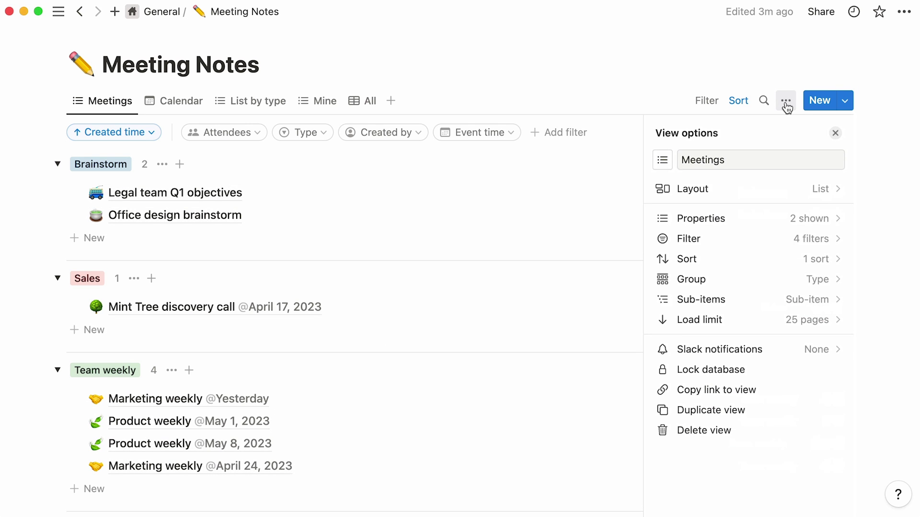
pyautogui.click(764, 319)
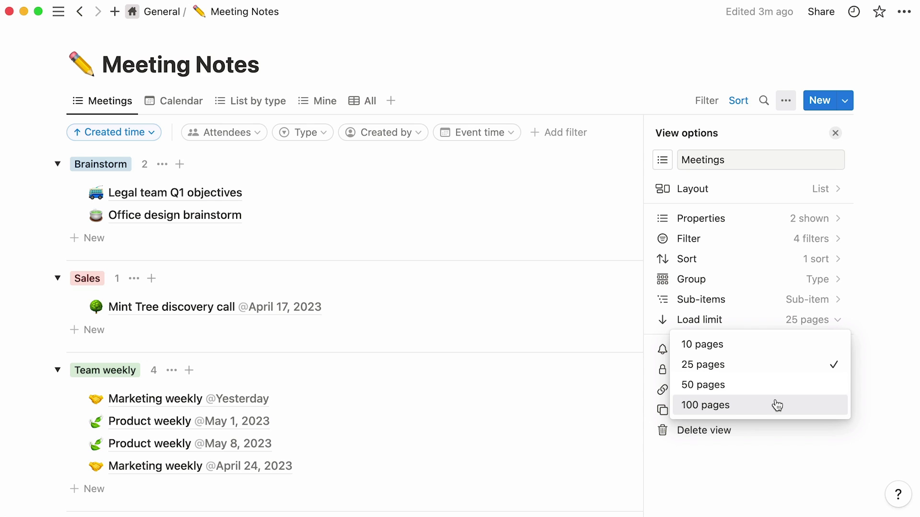
pyautogui.click(725, 450)
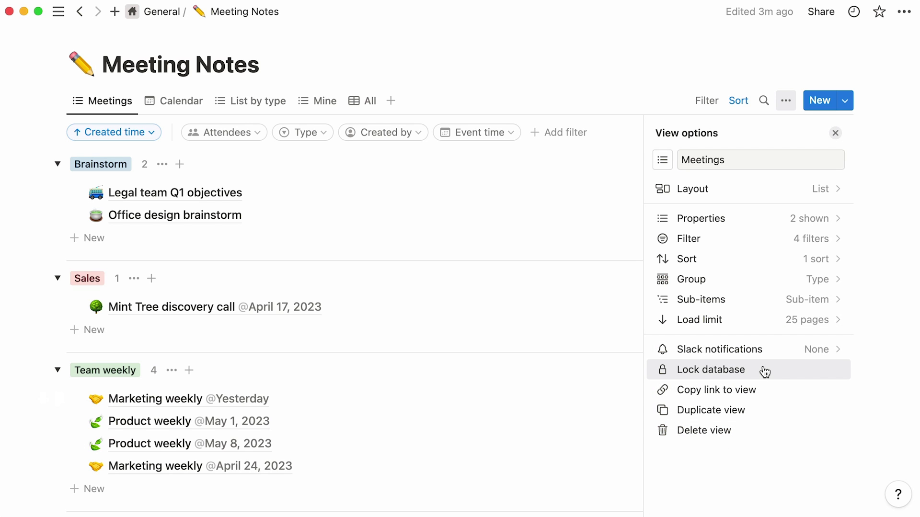
pyautogui.click(774, 388)
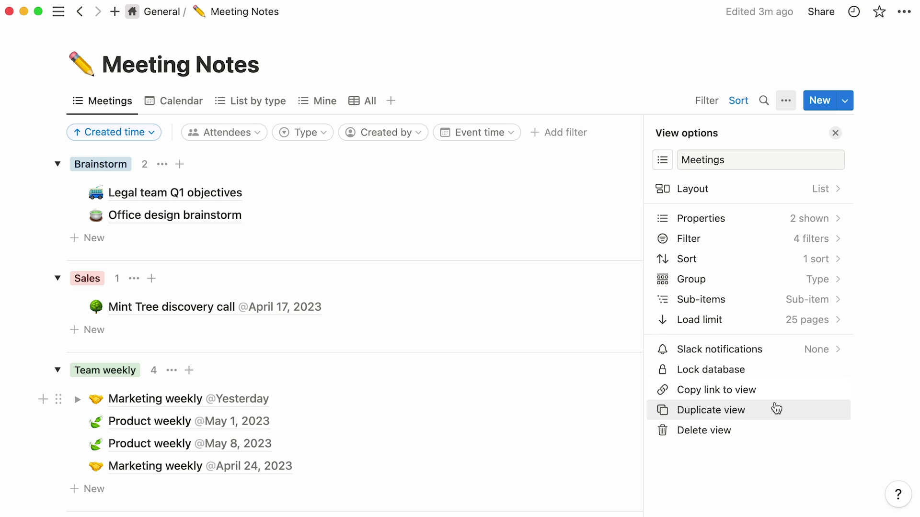
# Close the Meetings view settings, reopen them, and close them again.
pyautogui.click(532, 73)
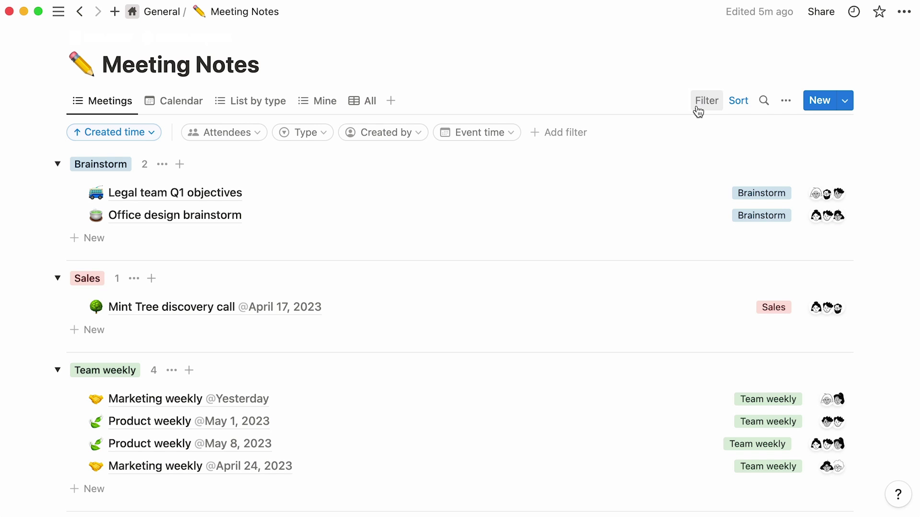
pyautogui.click(786, 101)
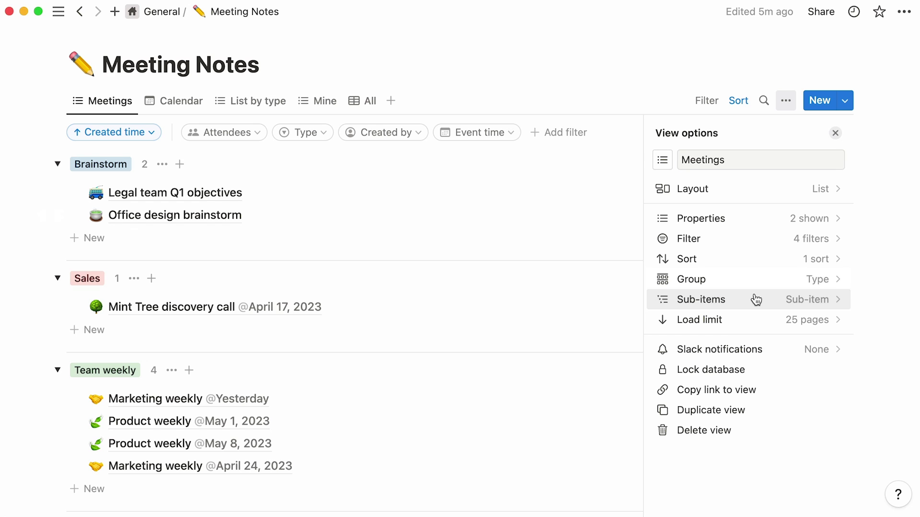
pyautogui.click(551, 76)
# Browse the All table and Mine list views, then return to the grouped Meetings view.
pyautogui.click(373, 110)
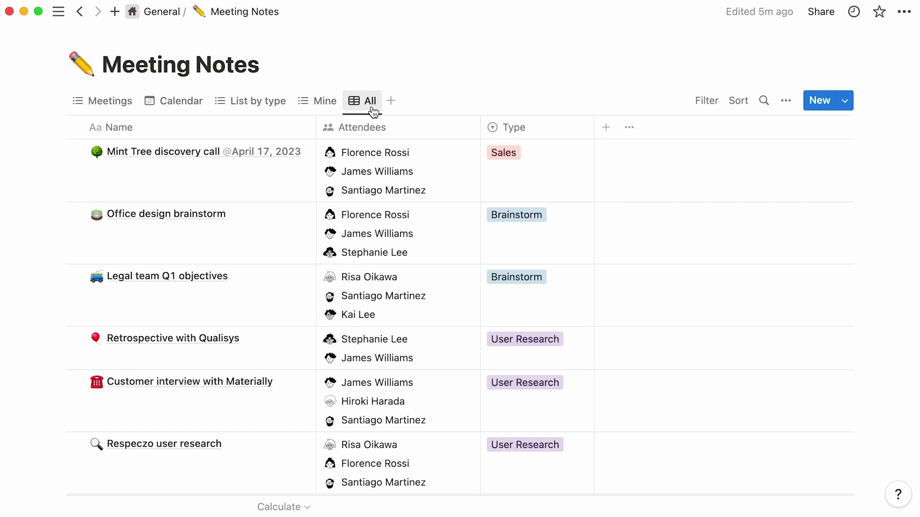
pyautogui.click(329, 113)
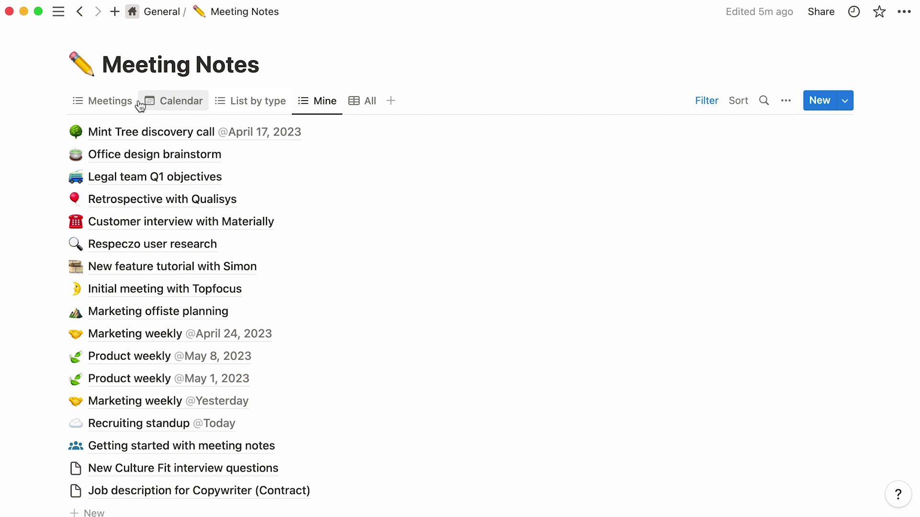
pyautogui.click(117, 108)
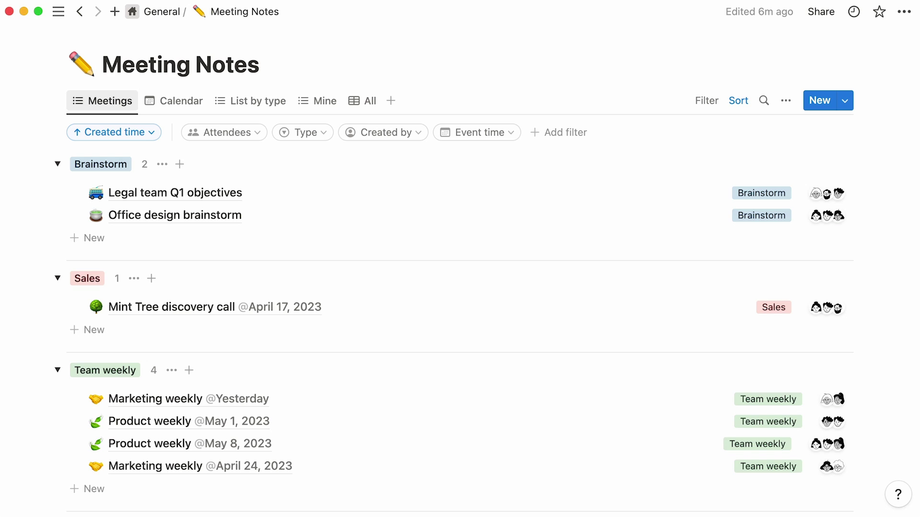